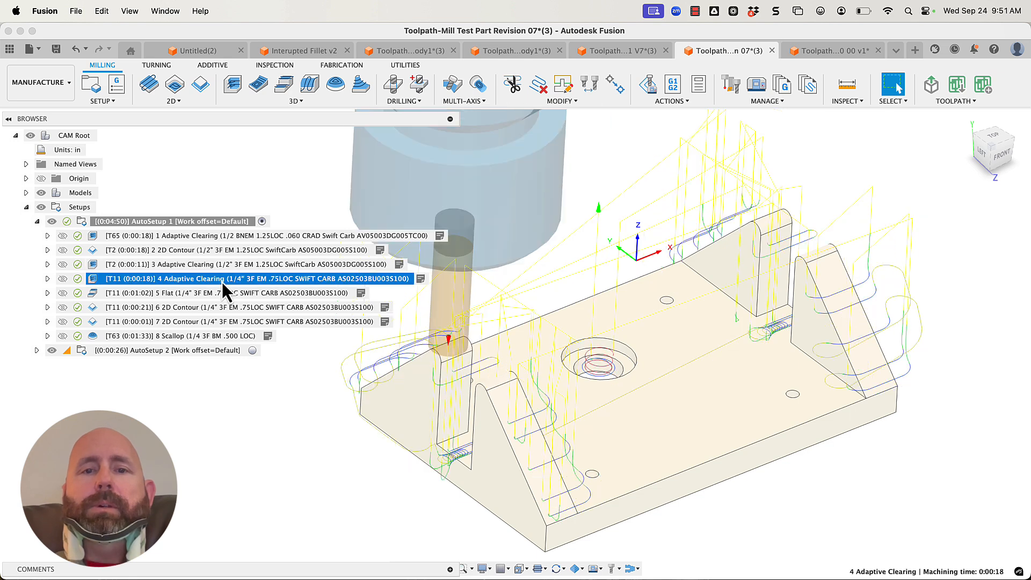
Step: Display the 8 Scallop toolpath and examine how it covers the four sloped ribs of the part
{"action": "left_click", "coordinate": [217, 293]}
{"action": "left_click", "coordinate": [224, 417]}
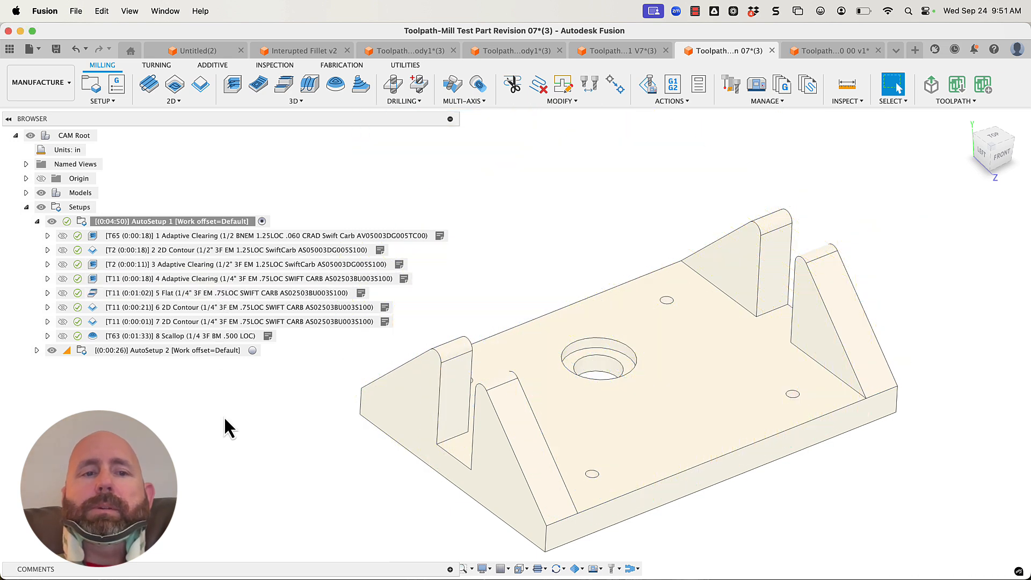
{"action": "left_click", "coordinate": [167, 336]}
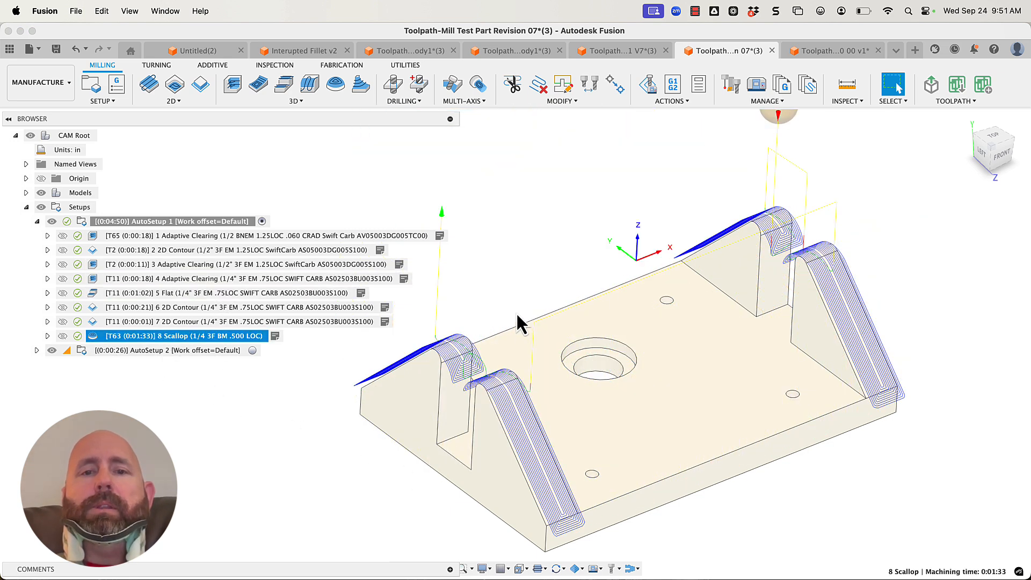
{"action": "scroll", "coordinate": [517, 317], "scroll_direction": "down", "scroll_amount": 2}
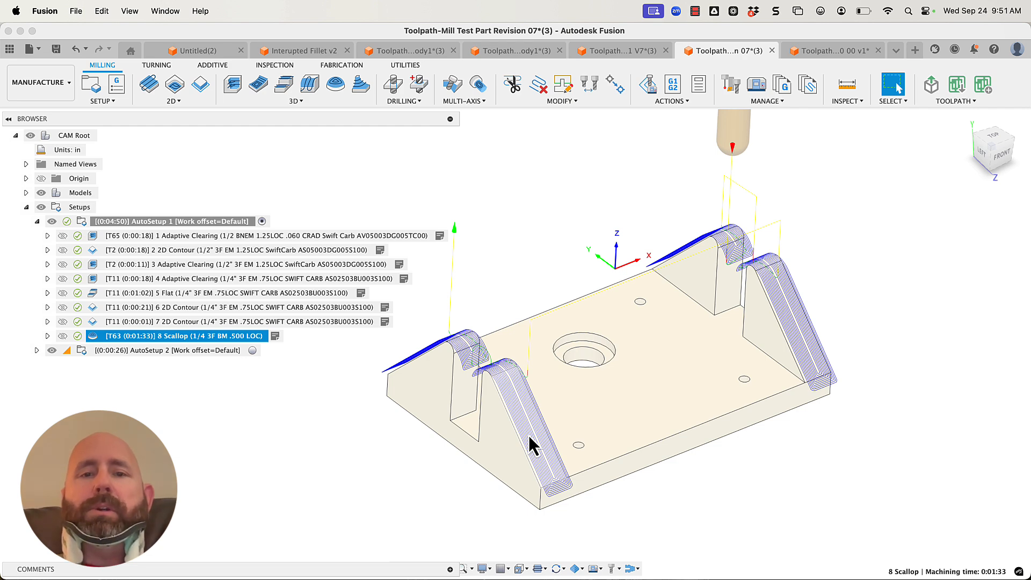
{"action": "scroll", "coordinate": [832, 333], "scroll_direction": "up", "scroll_amount": 2}
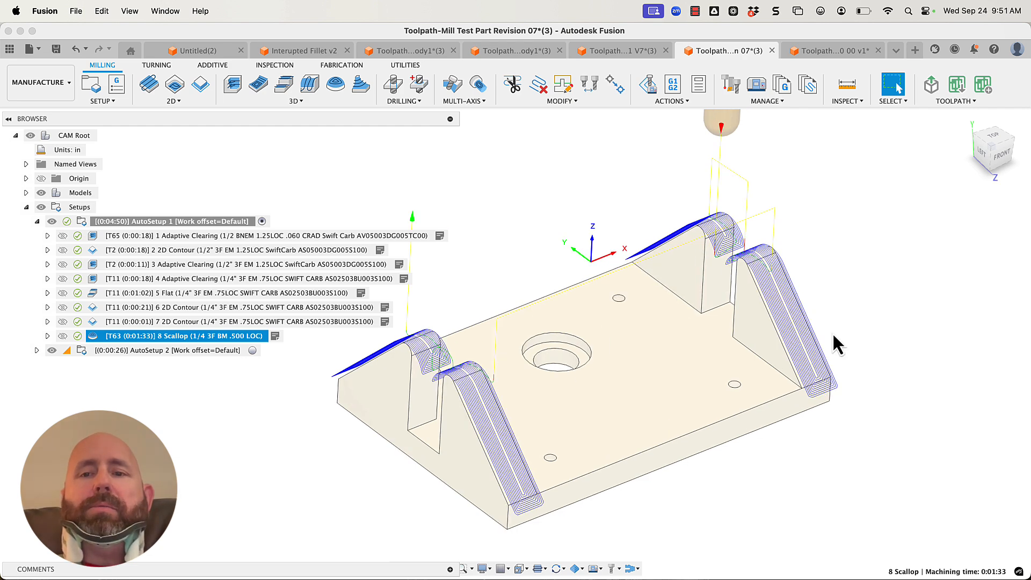
{"action": "scroll", "coordinate": [833, 333], "scroll_direction": "up", "scroll_amount": 1}
{"action": "scroll", "coordinate": [710, 185], "scroll_direction": "up", "scroll_amount": 3}
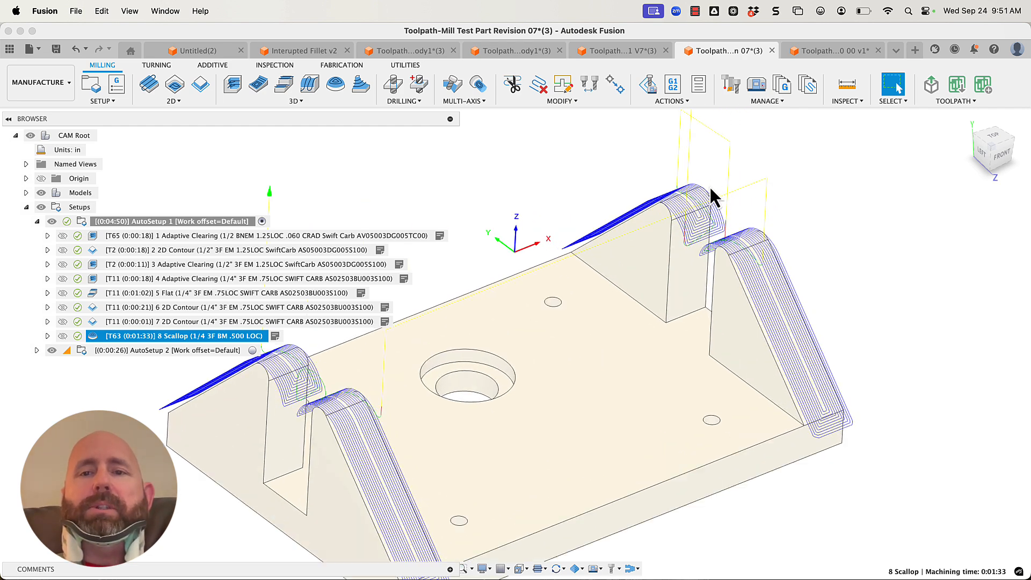
{"action": "scroll", "coordinate": [710, 185], "scroll_direction": "up", "scroll_amount": 2}
{"action": "scroll", "coordinate": [710, 185], "scroll_direction": "down", "scroll_amount": 5}
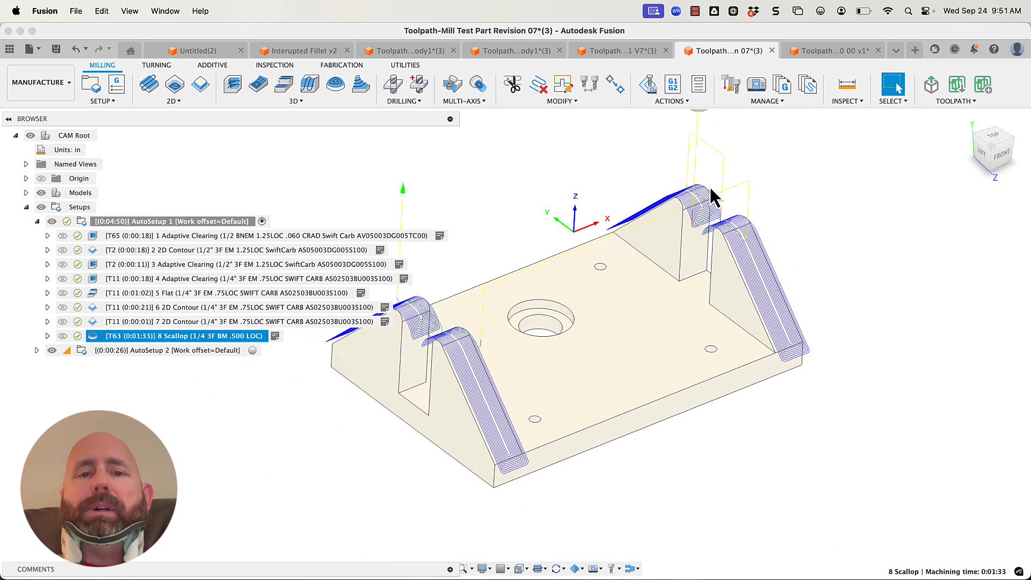
{"action": "scroll", "coordinate": [801, 337], "scroll_direction": "down", "scroll_amount": 2}
{"action": "scroll", "coordinate": [505, 356], "scroll_direction": "up", "scroll_amount": 3}
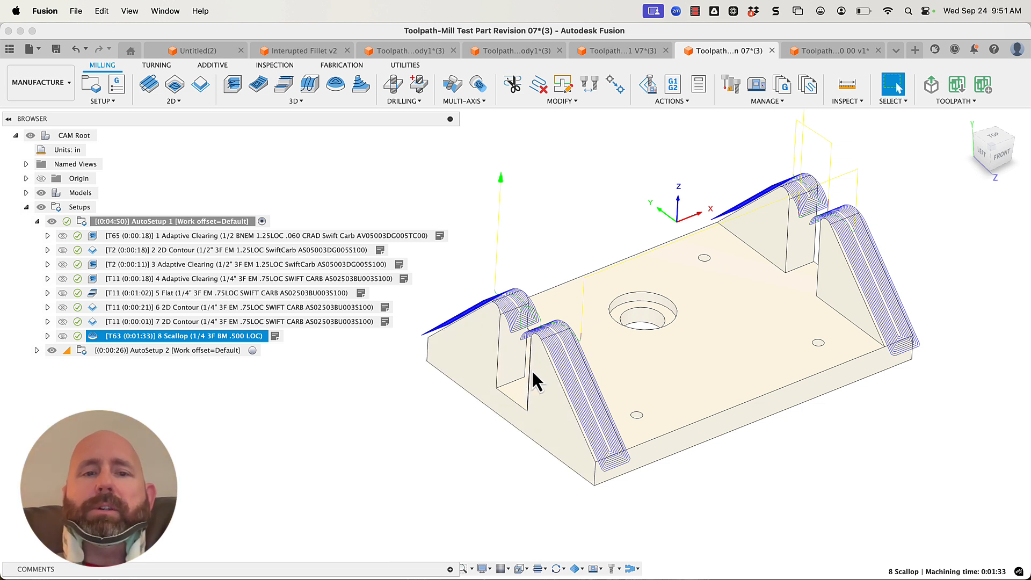
{"action": "left_click", "coordinate": [198, 370]}
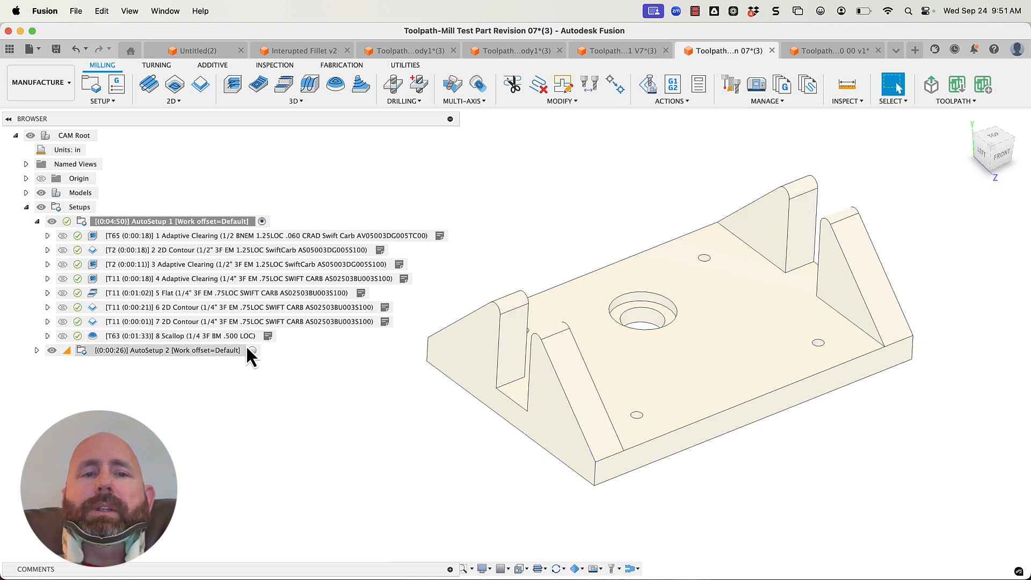
Step: Open the 8 Scallop operation, check its machining boundary and containment settings, and close it without changes
{"action": "double_click", "coordinate": [179, 336]}
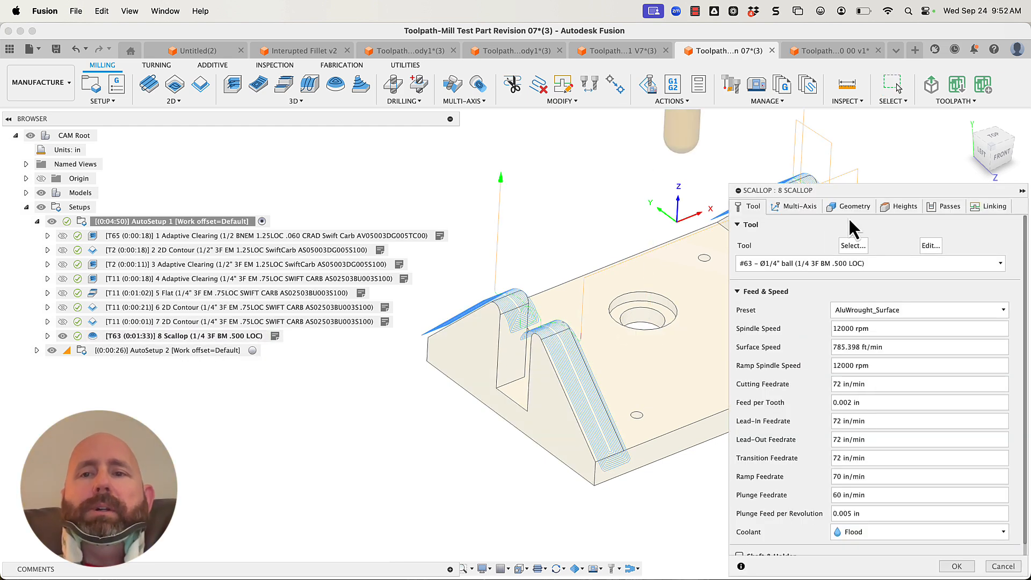
{"action": "left_click", "coordinate": [855, 211]}
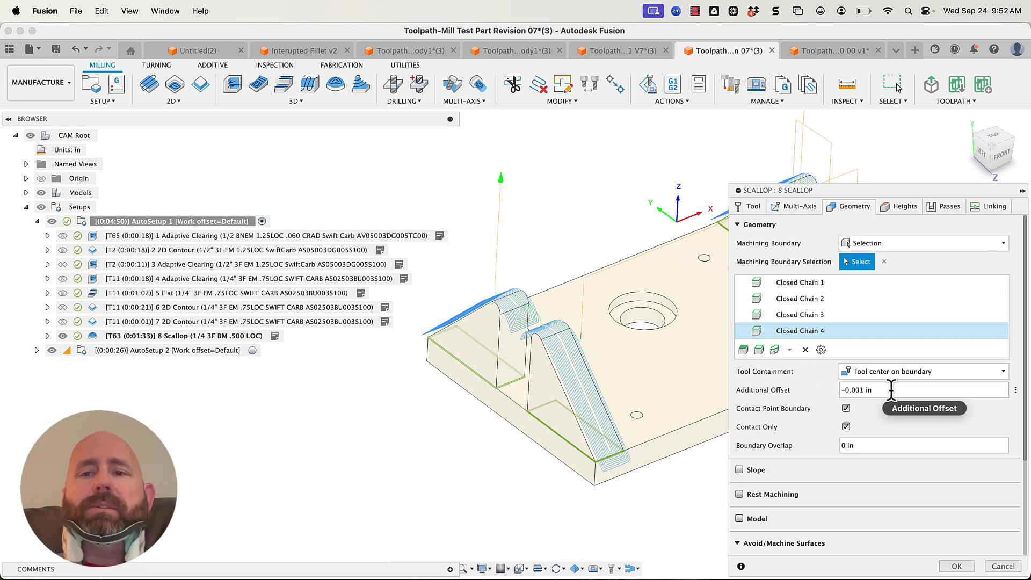
{"action": "left_click", "coordinate": [1003, 566]}
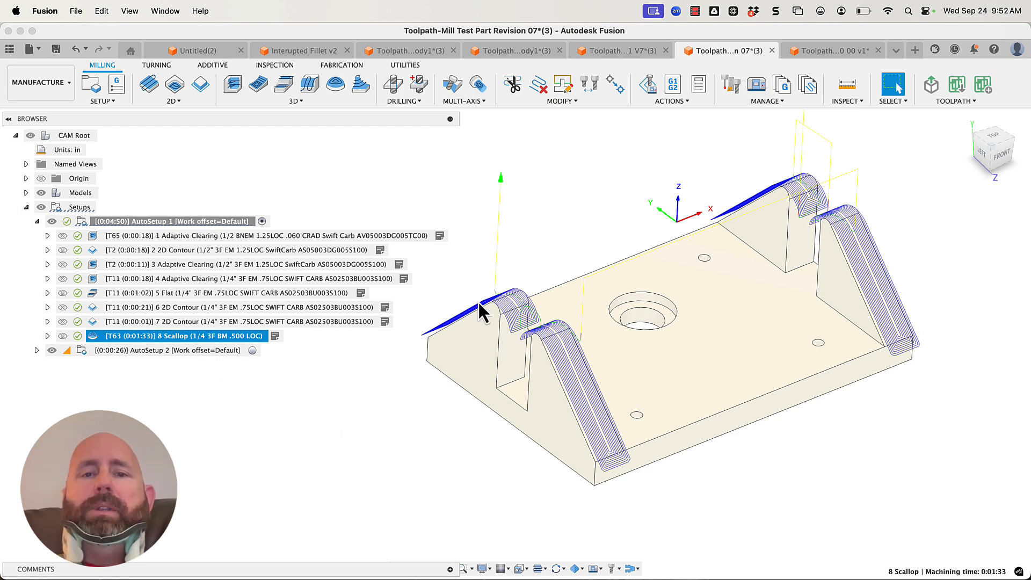
Step: Examine the Scallop passes over the rounded rib tops and check the radius of one rounded top face
{"action": "scroll", "coordinate": [590, 366], "scroll_direction": "up", "scroll_amount": 3}
{"action": "middle_click_drag", "start_coordinate": [595, 456], "coordinate": [617, 465], "text": "shift"}
{"action": "middle_click_drag", "start_coordinate": [474, 381], "coordinate": [464, 402], "text": "shift"}
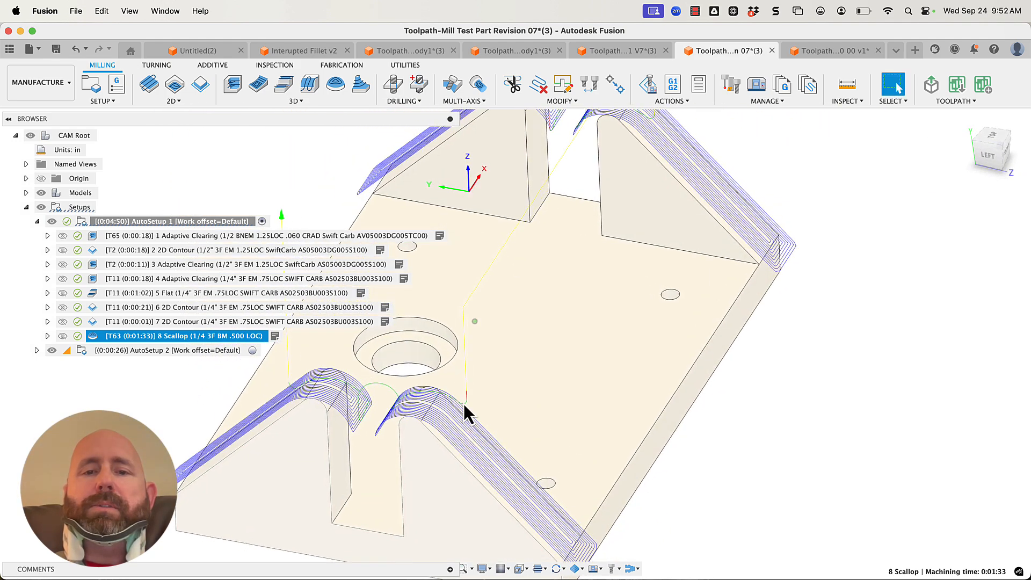
{"action": "left_click", "coordinate": [843, 420]}
{"action": "left_click", "coordinate": [444, 421]}
{"action": "left_click", "coordinate": [422, 403]}
{"action": "scroll", "coordinate": [777, 346], "scroll_direction": "down", "scroll_amount": 5}
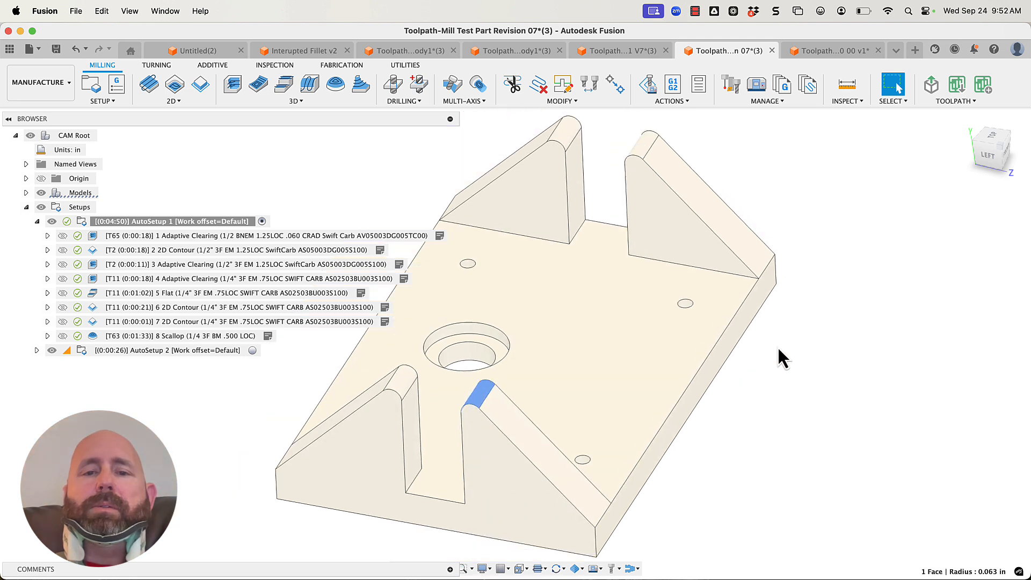
{"action": "middle_click_drag", "start_coordinate": [797, 345], "coordinate": [733, 420], "text": "shift"}
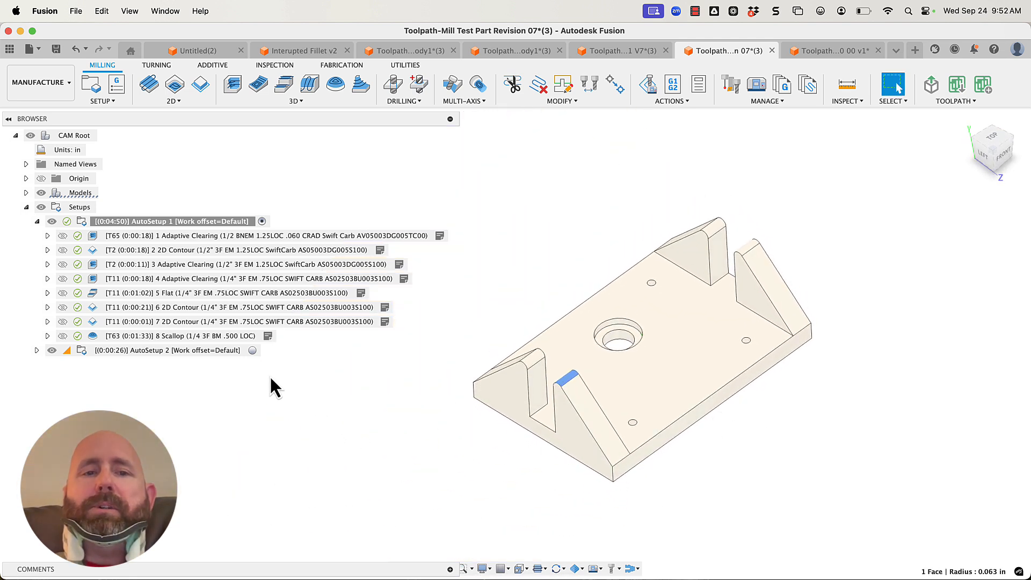
Step: Show the 8 Scallop toolpath again and inspect its passes and link moves around the rib tops and lower rib ends
{"action": "left_click", "coordinate": [185, 335]}
{"action": "scroll", "coordinate": [525, 473], "scroll_direction": "up", "scroll_amount": 5}
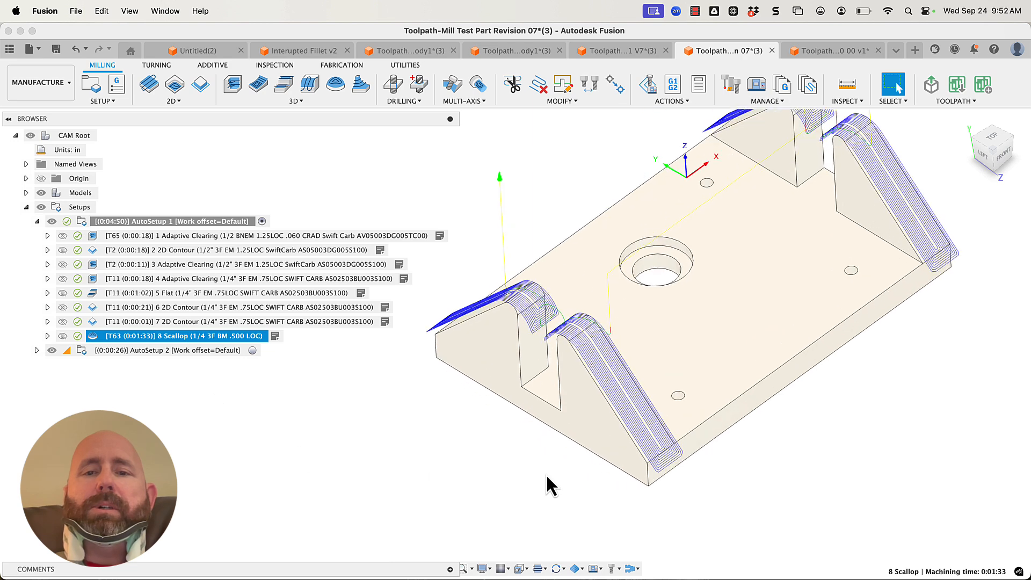
{"action": "middle_click_drag", "start_coordinate": [546, 475], "coordinate": [562, 470], "text": "shift"}
{"action": "scroll", "coordinate": [561, 476], "scroll_direction": "down", "scroll_amount": 3}
{"action": "scroll", "coordinate": [755, 436], "scroll_direction": "down", "scroll_amount": 4}
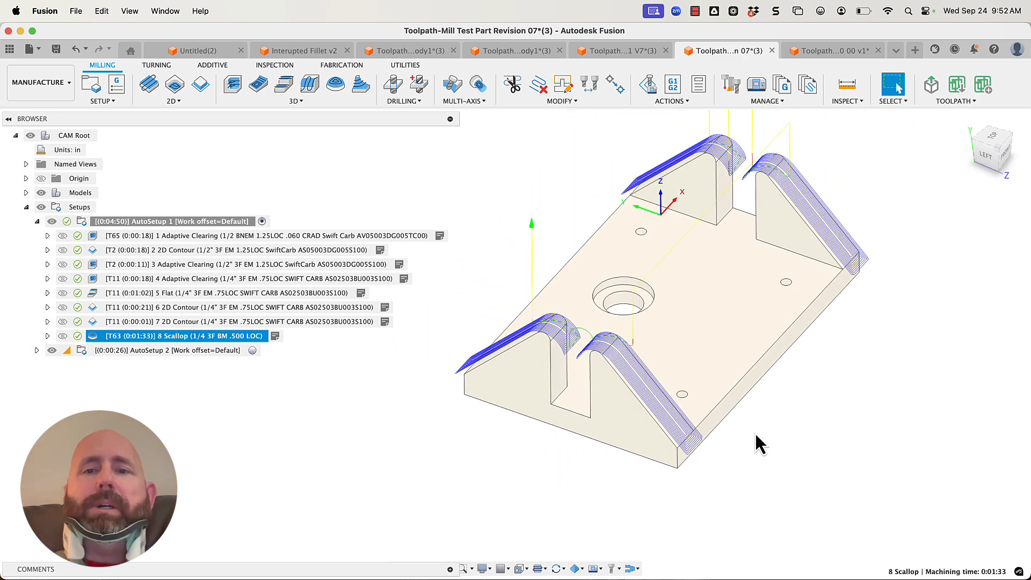
{"action": "scroll", "coordinate": [662, 380], "scroll_direction": "up", "scroll_amount": 6}
{"action": "scroll", "coordinate": [655, 345], "scroll_direction": "up", "scroll_amount": 6}
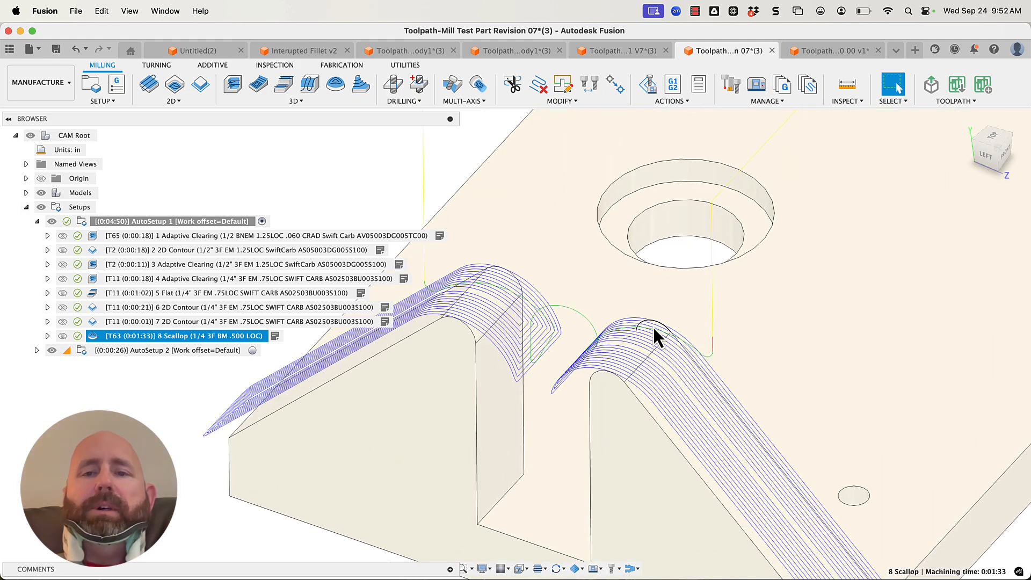
{"action": "scroll", "coordinate": [647, 339], "scroll_direction": "down", "scroll_amount": 4}
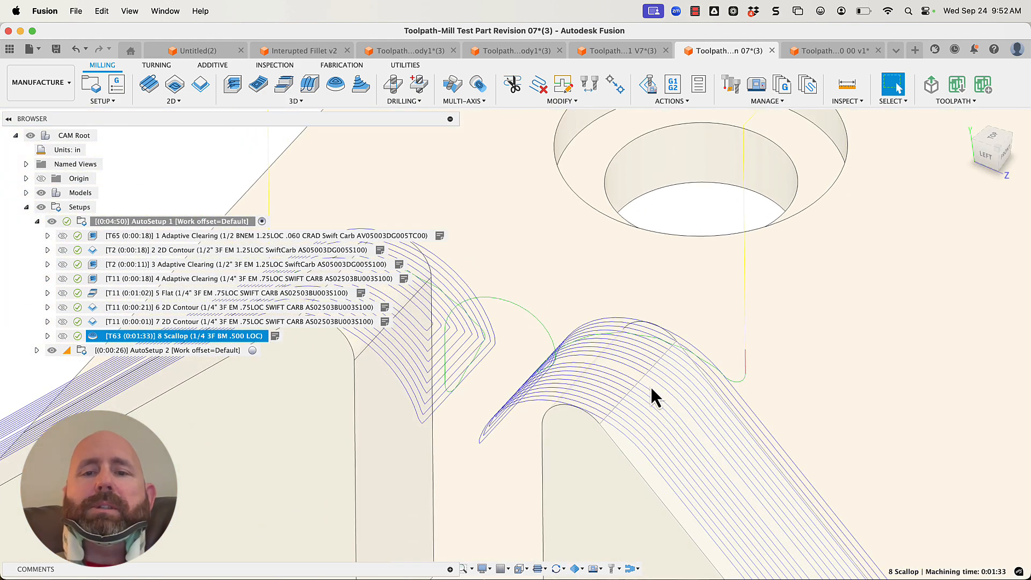
{"action": "middle_click_drag", "start_coordinate": [650, 385], "coordinate": [698, 396], "text": "shift"}
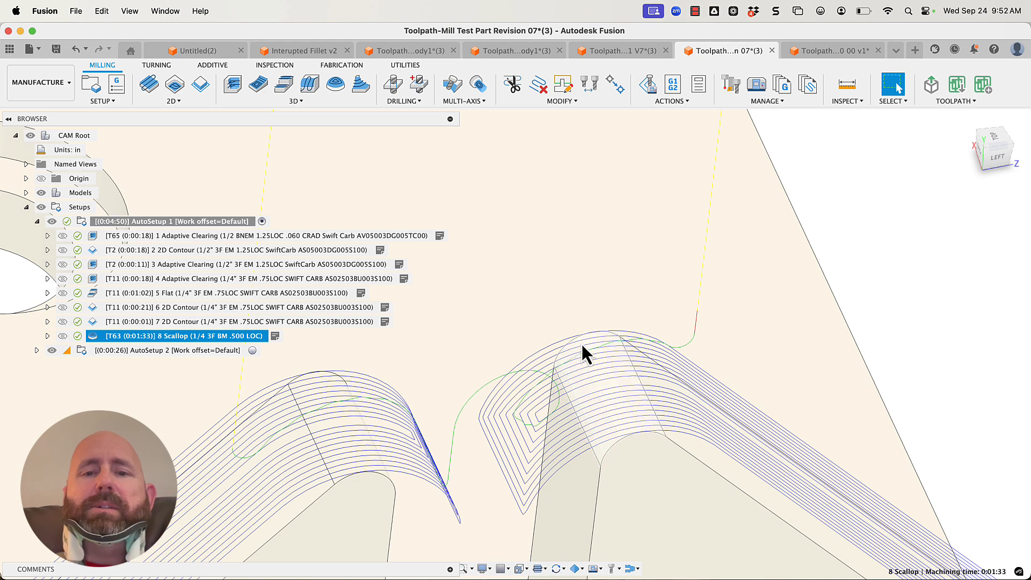
{"action": "scroll", "coordinate": [588, 400], "scroll_direction": "down", "scroll_amount": 2}
{"action": "scroll", "coordinate": [585, 385], "scroll_direction": "down", "scroll_amount": 5}
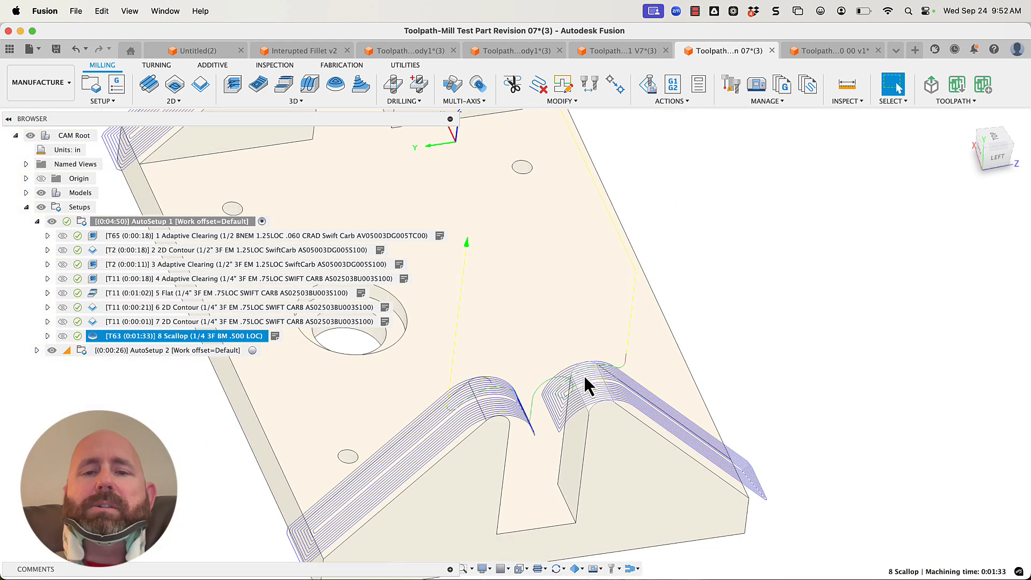
{"action": "middle_click_drag", "start_coordinate": [589, 387], "coordinate": [555, 496], "text": "shift"}
{"action": "scroll", "coordinate": [556, 496], "scroll_direction": "up", "scroll_amount": 6}
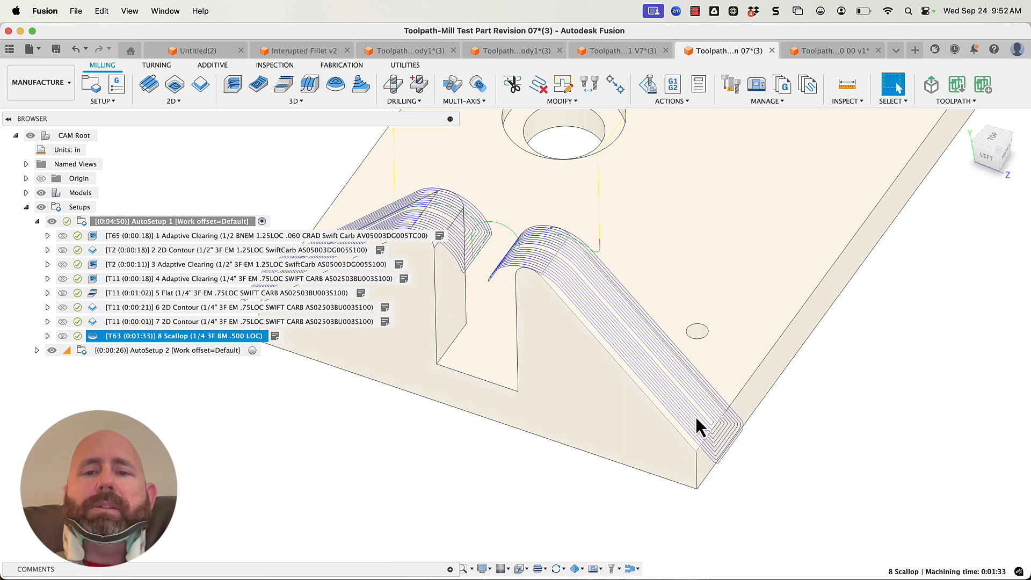
Step: Hide the Scallop toolpath and inspect the bare ribs where they meet the base plate
{"action": "left_click", "coordinate": [561, 448]}
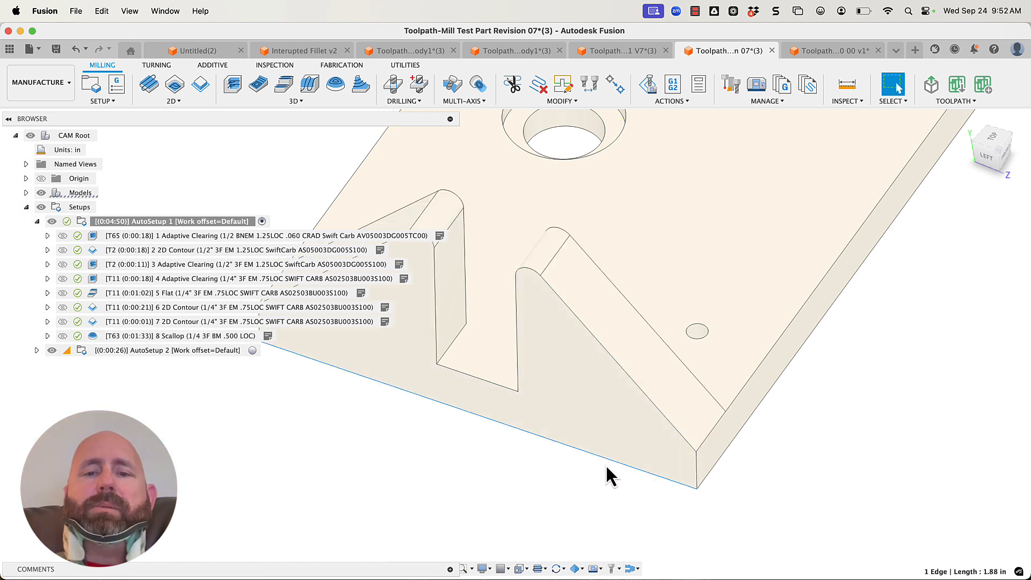
{"action": "scroll", "coordinate": [725, 466], "scroll_direction": "down", "scroll_amount": 5}
{"action": "middle_click_drag", "start_coordinate": [762, 466], "coordinate": [731, 451], "text": "shift"}
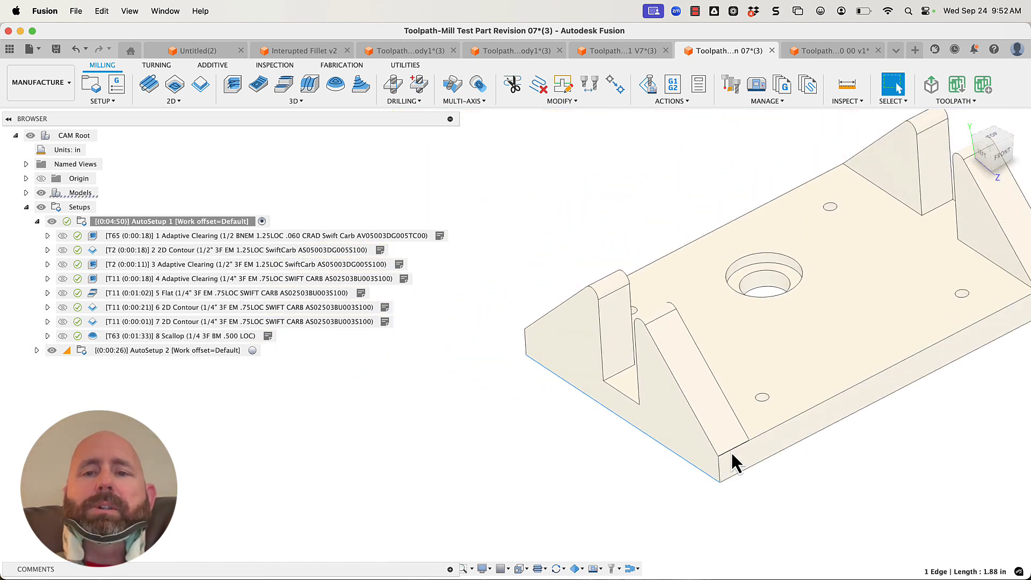
{"action": "scroll", "coordinate": [382, 440], "scroll_direction": "down", "scroll_amount": 4}
{"action": "scroll", "coordinate": [726, 459], "scroll_direction": "up", "scroll_amount": 1}
{"action": "left_click", "coordinate": [425, 436]}
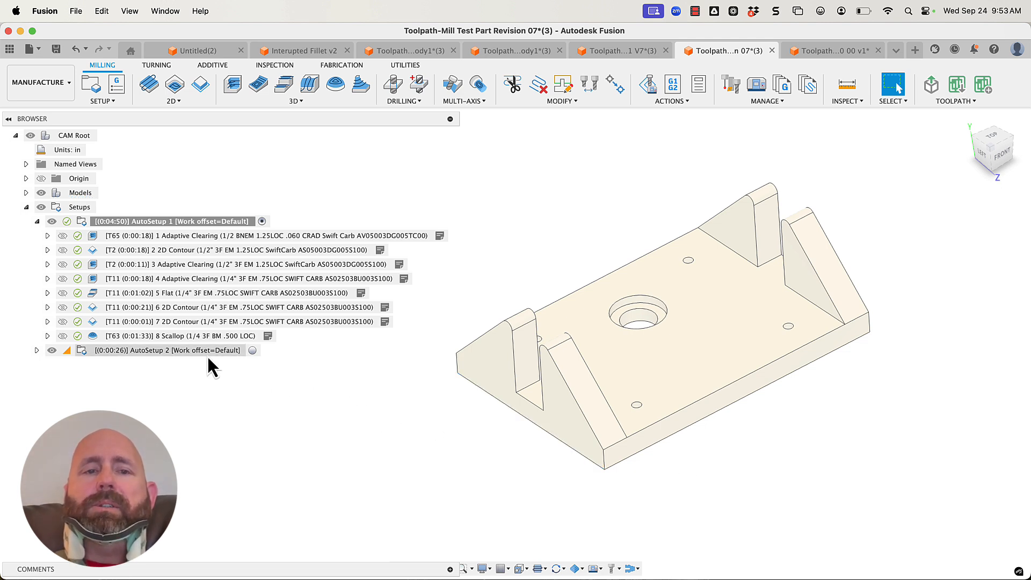
Step: Create a derived 3D Parallel milling operation from the 8 Scallop operation
{"action": "left_click", "coordinate": [202, 338]}
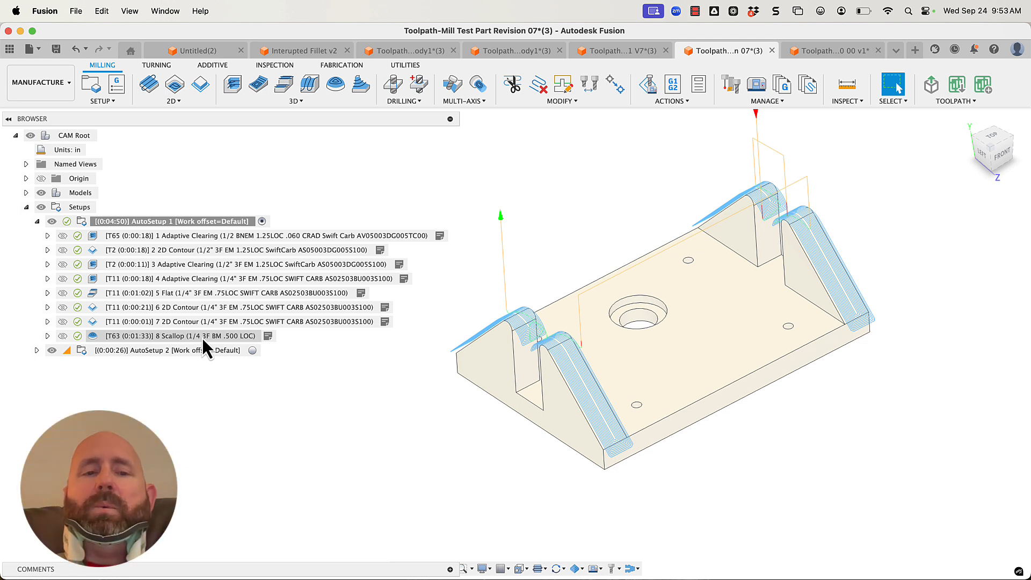
{"action": "right_click", "coordinate": [202, 337]}
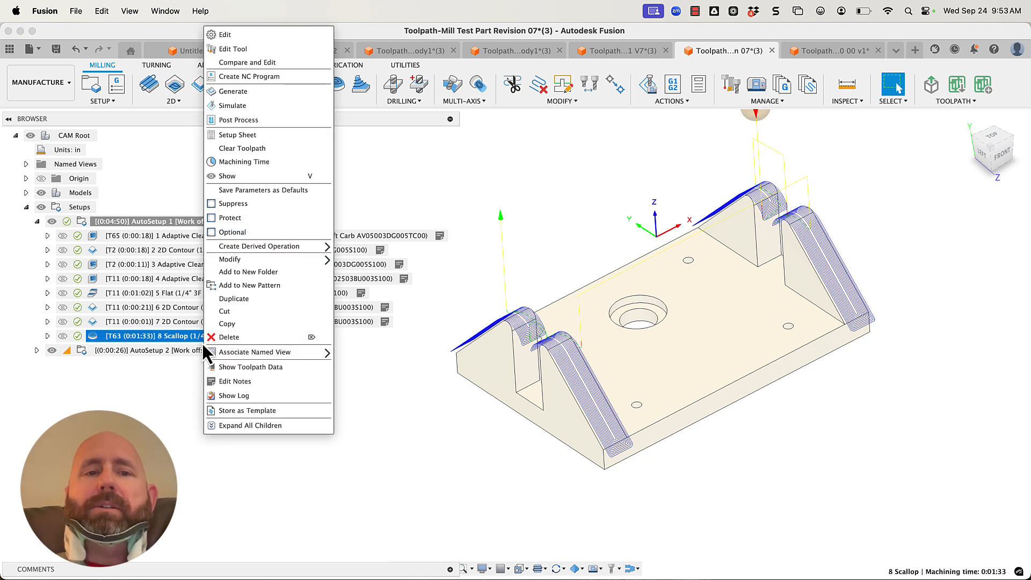
{"action": "mouse_move", "coordinate": [260, 250]}
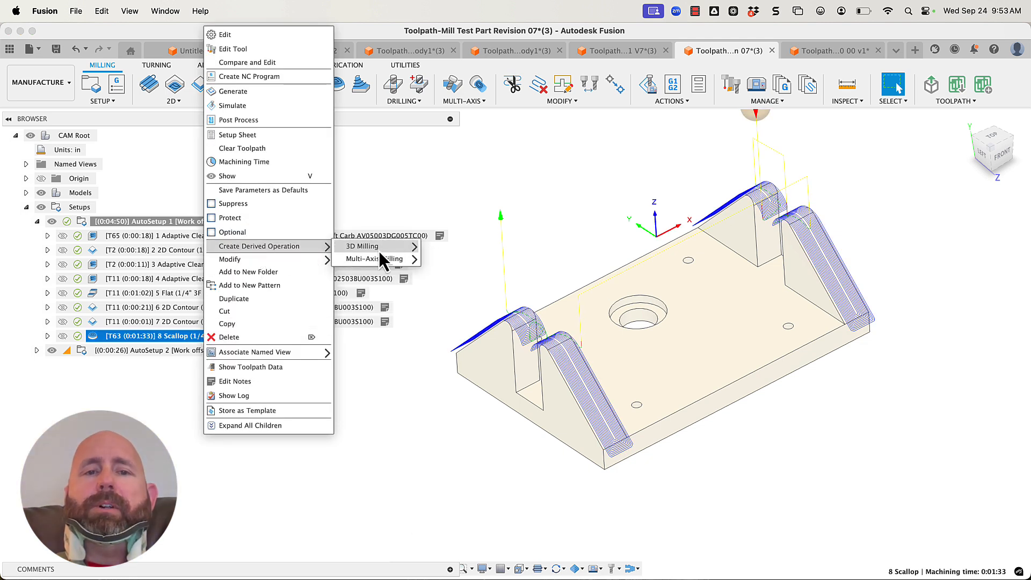
{"action": "mouse_move", "coordinate": [398, 250]}
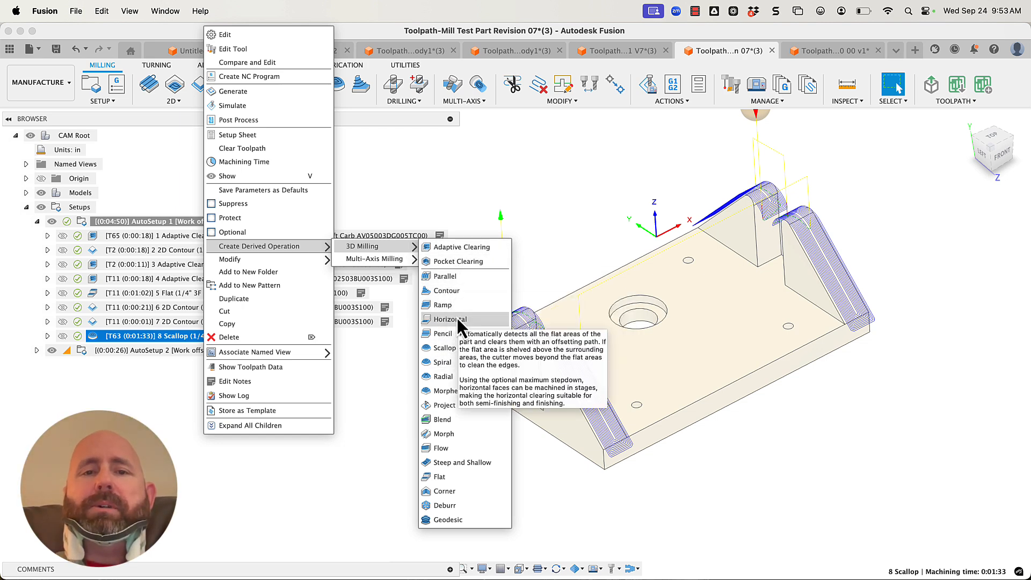
{"action": "left_click", "coordinate": [460, 278]}
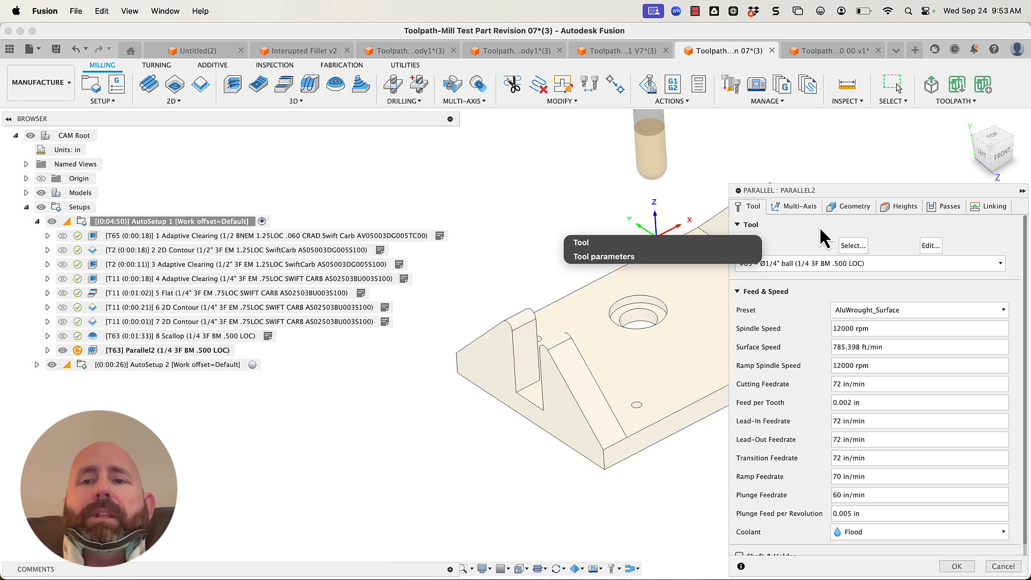
Step: Review the derived Parallel operation's tool, geometry, heights and passes settings, accept them unchanged and generate the toolpath on the ribs
{"action": "left_click", "coordinate": [847, 207]}
{"action": "left_click", "coordinate": [792, 206]}
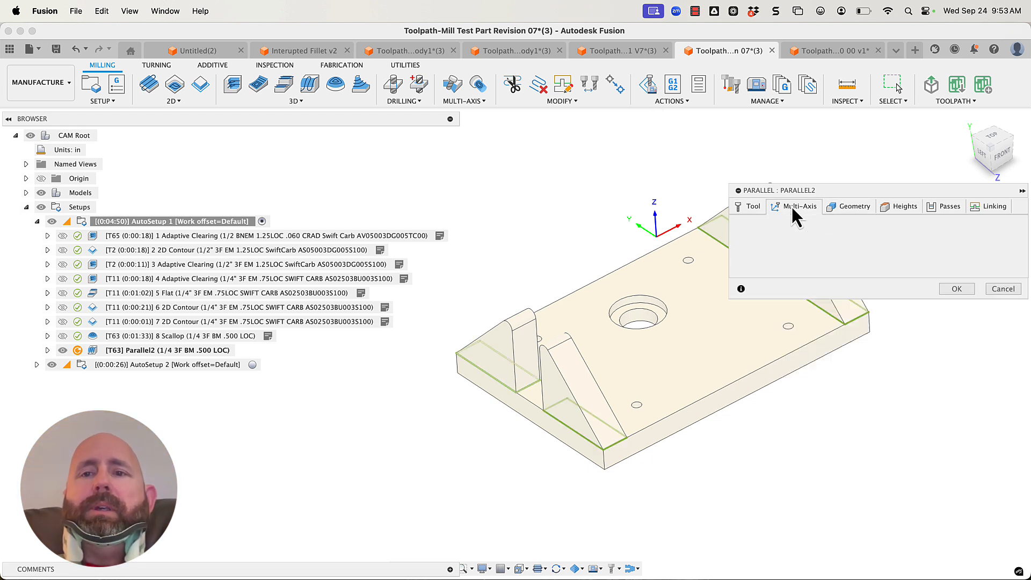
{"action": "left_click", "coordinate": [755, 207]}
{"action": "left_click", "coordinate": [848, 208]}
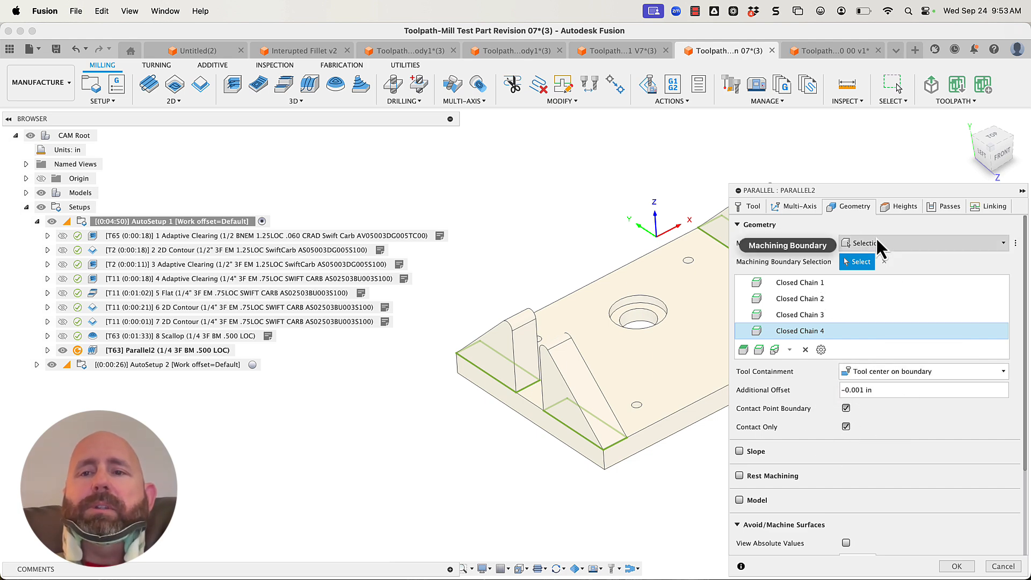
{"action": "left_click", "coordinate": [901, 205]}
{"action": "left_click", "coordinate": [948, 210]}
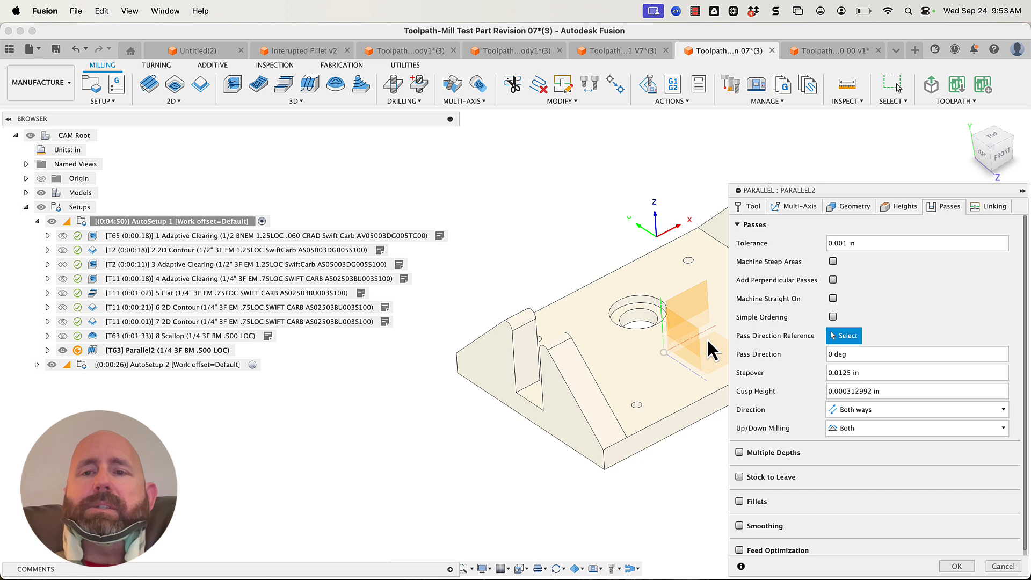
{"action": "scroll", "coordinate": [515, 431], "scroll_direction": "down", "scroll_amount": 3}
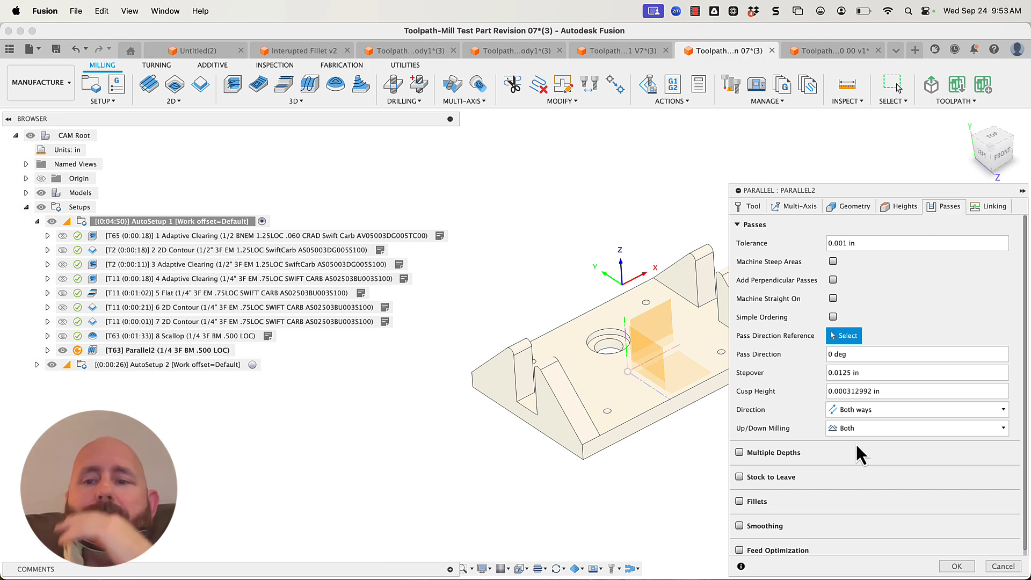
{"action": "left_click", "coordinate": [957, 566]}
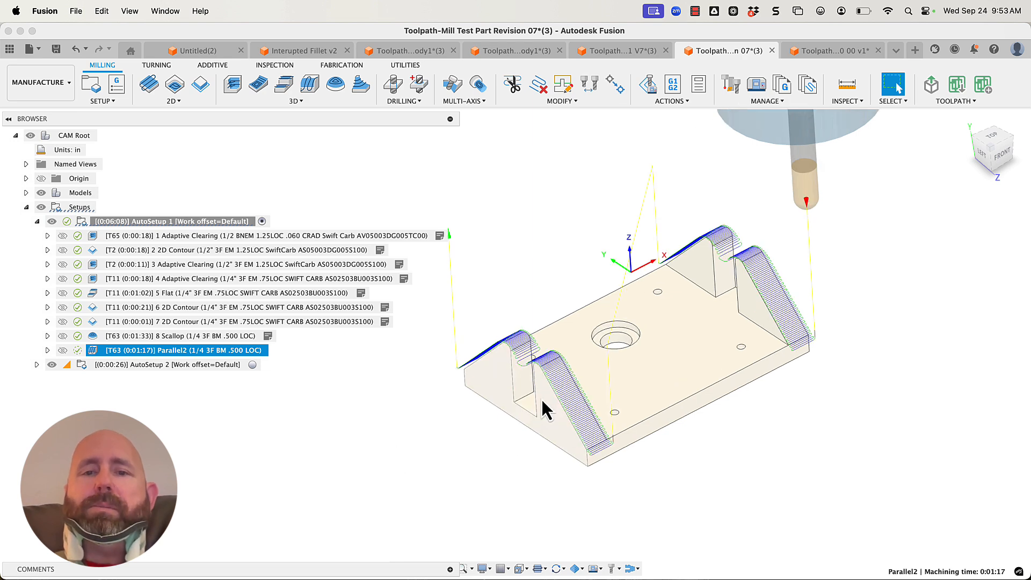
{"action": "scroll", "coordinate": [542, 398], "scroll_direction": "up", "scroll_amount": 5}
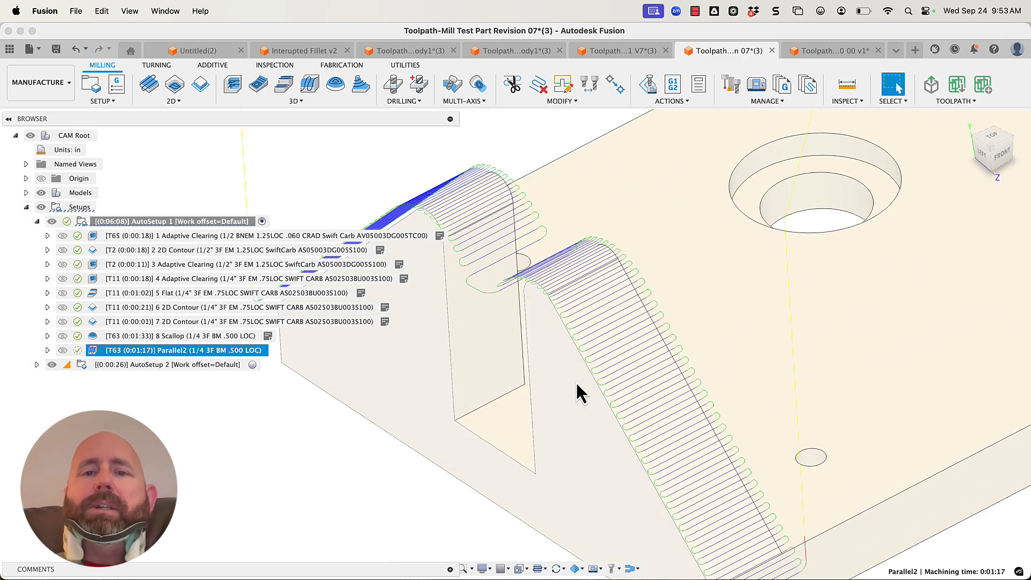
Step: Set the Parallel operation's pass direction reference to the bottom edge of the ribbed end face and regenerate the toolpath
{"action": "middle_click_drag", "start_coordinate": [576, 382], "coordinate": [675, 423], "text": "shift"}
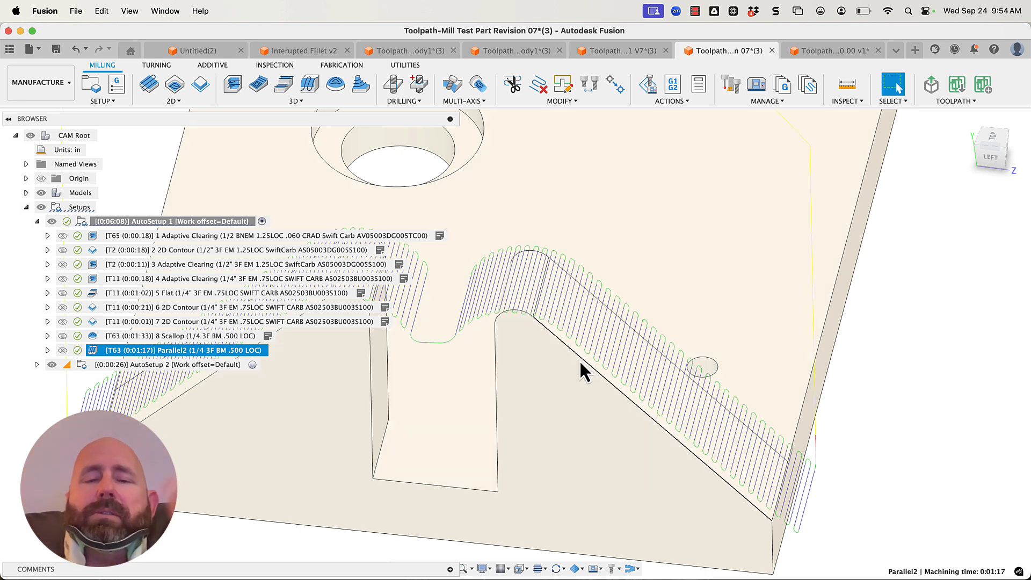
{"action": "middle_click_drag", "start_coordinate": [580, 362], "coordinate": [756, 427], "text": "shift"}
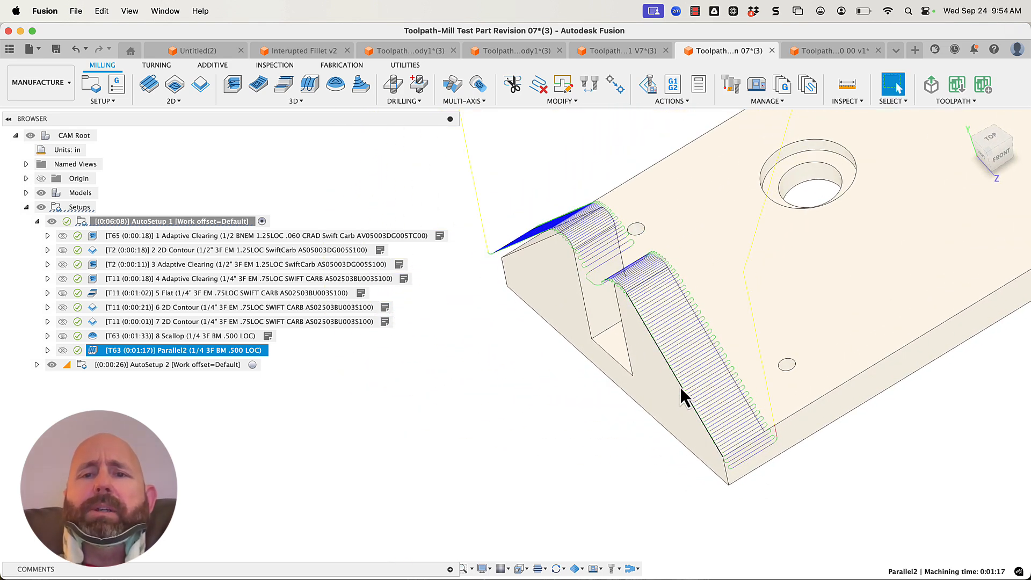
{"action": "middle_click_drag", "start_coordinate": [680, 387], "coordinate": [674, 404], "text": "shift"}
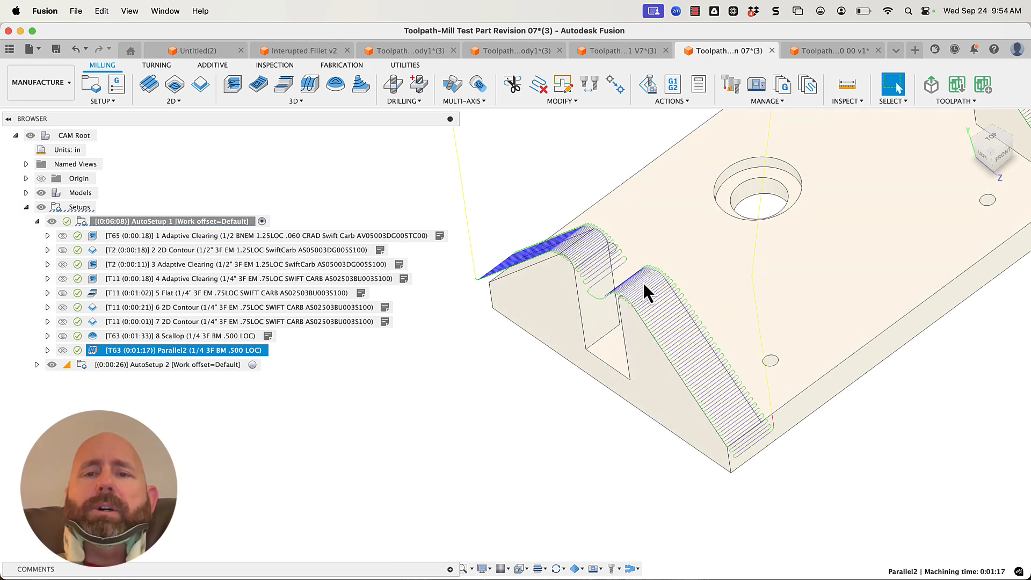
{"action": "right_click", "coordinate": [208, 351]}
{"action": "left_click", "coordinate": [242, 35]}
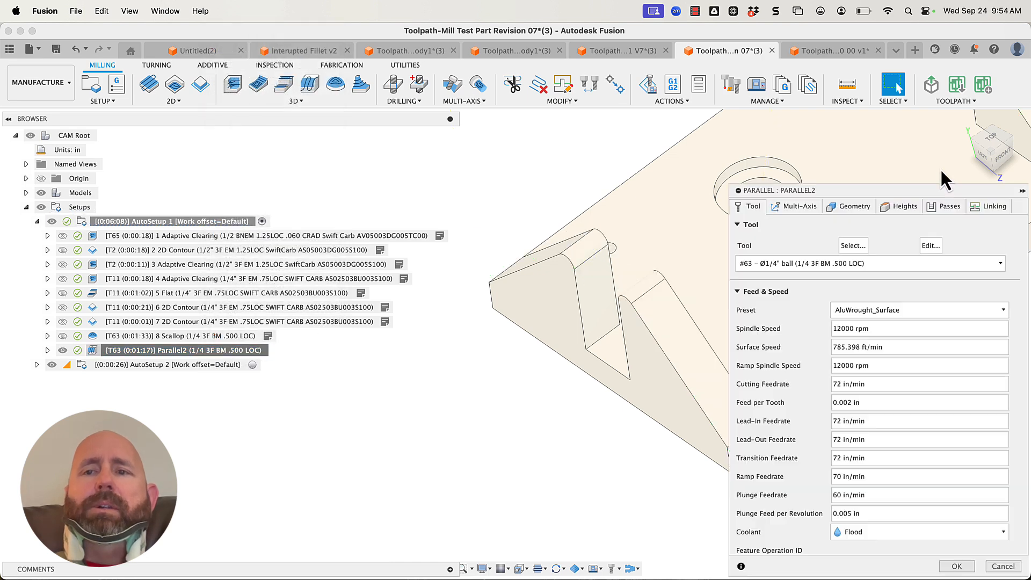
{"action": "left_click", "coordinate": [945, 206]}
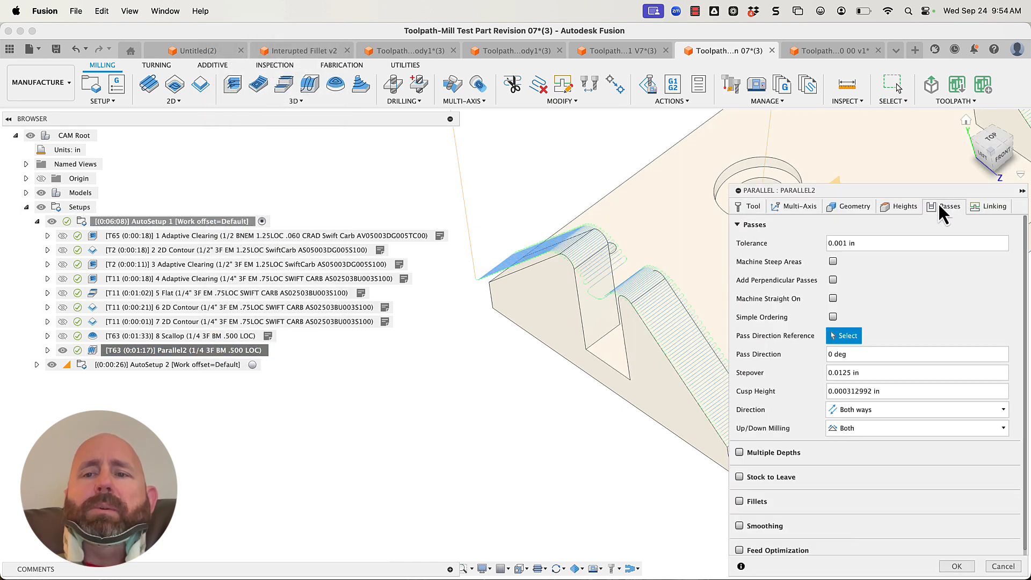
{"action": "left_click", "coordinate": [630, 407]}
{"action": "left_click", "coordinate": [966, 570]}
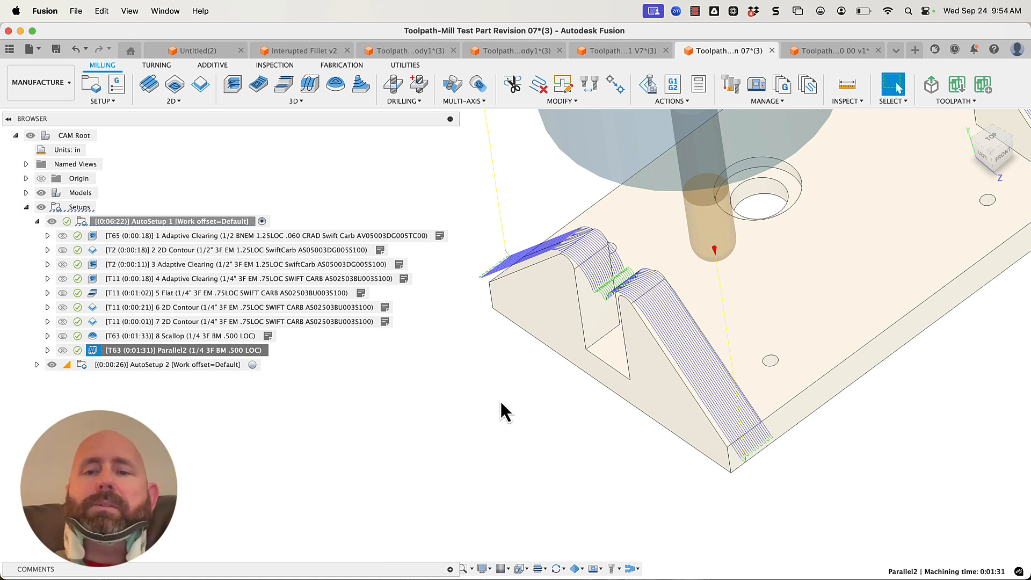
Step: Examine the redirected Parallel passes over the ribs and create a derived 3D Steep and Shallow operation from that toolpath
{"action": "scroll", "coordinate": [701, 325], "scroll_direction": "up", "scroll_amount": 10}
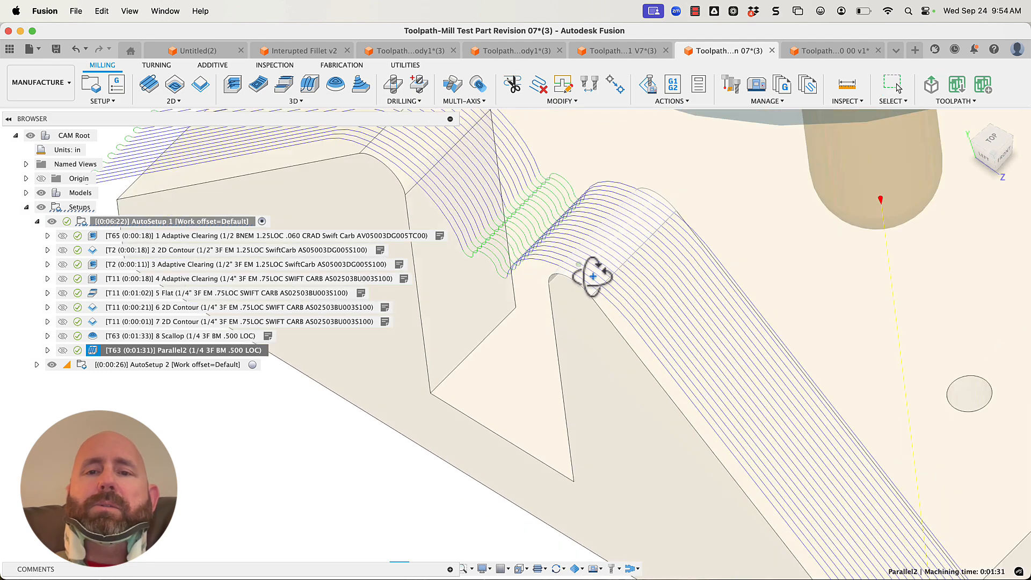
{"action": "mouse_move", "coordinate": [593, 276]}
{"action": "middle_mouse_down", "text": "shift"}
{"action": "mouse_move", "coordinate": [610, 283]}
{"action": "mouse_move", "coordinate": [594, 276]}
{"action": "middle_mouse_up", "text": "shift"}
{"action": "scroll", "coordinate": [726, 316], "scroll_direction": "down", "scroll_amount": 3}
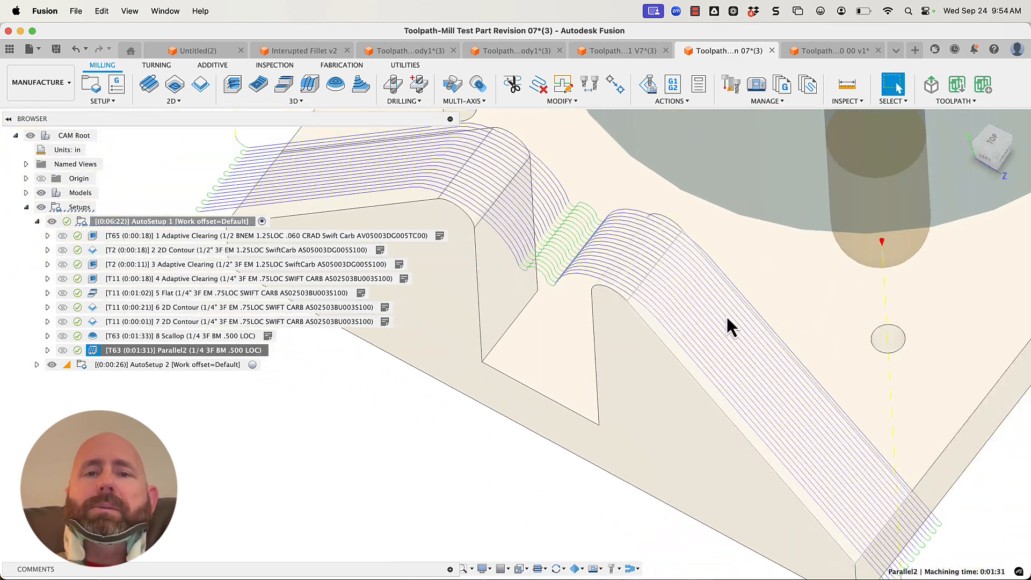
{"action": "scroll", "coordinate": [726, 315], "scroll_direction": "down", "scroll_amount": 5}
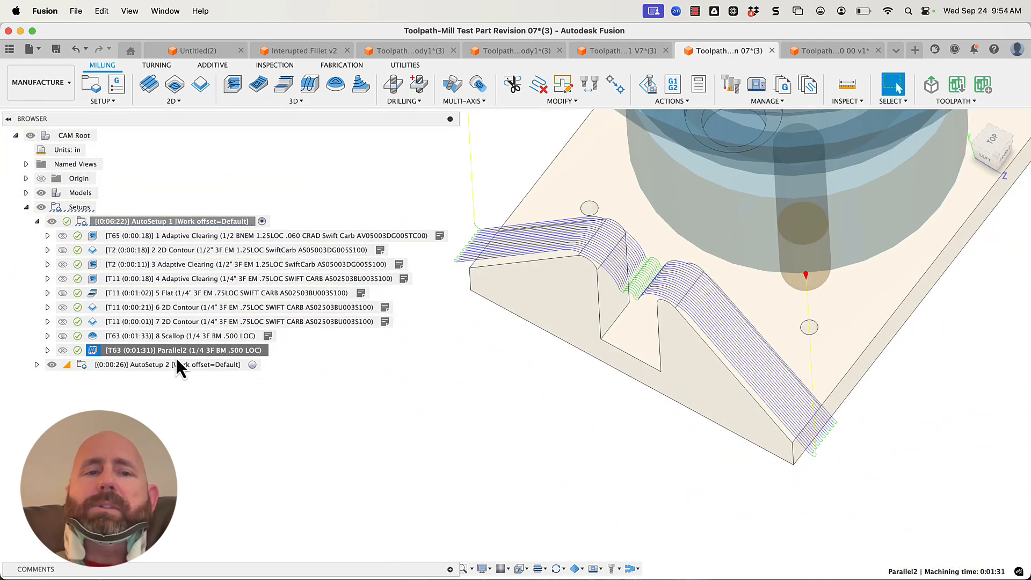
{"action": "right_click", "coordinate": [196, 352]}
{"action": "mouse_move", "coordinate": [240, 250]}
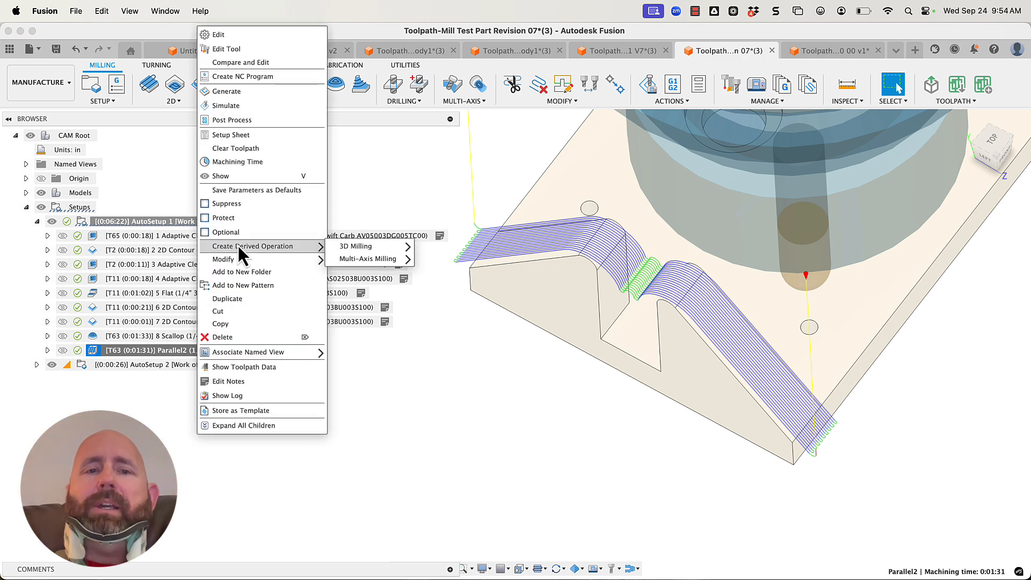
{"action": "mouse_move", "coordinate": [349, 246]}
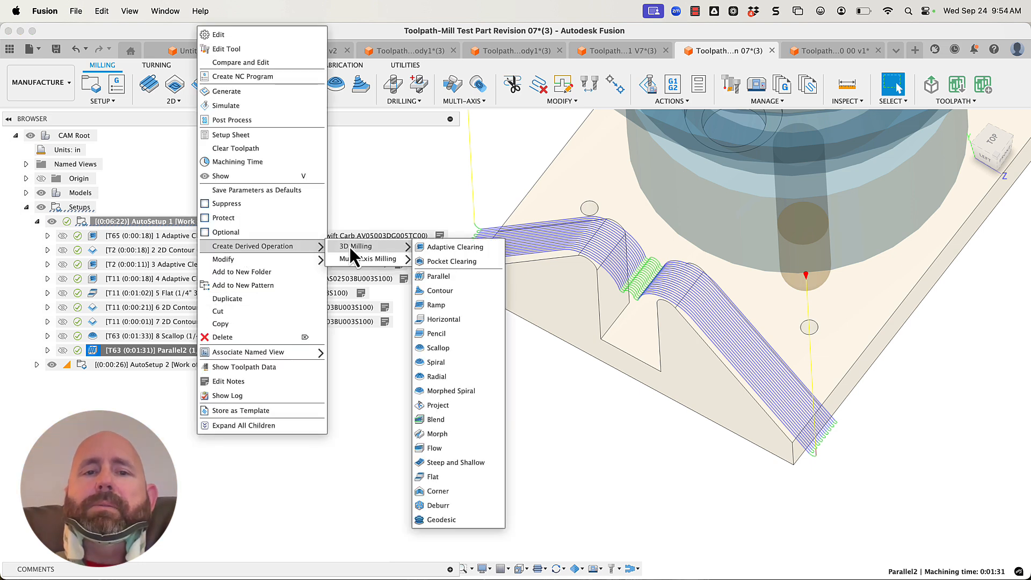
{"action": "left_click", "coordinate": [464, 462]}
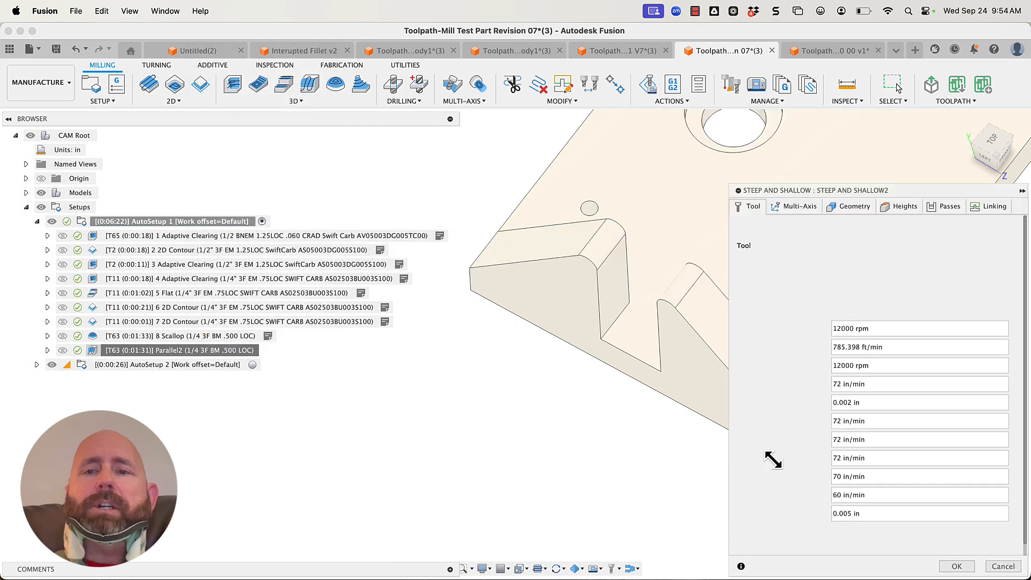
Step: Generate the Steep and Shallow toolpath as Shallow only with Parallel type and a fixed direction along the end face's bottom edge
{"action": "left_click", "coordinate": [944, 208]}
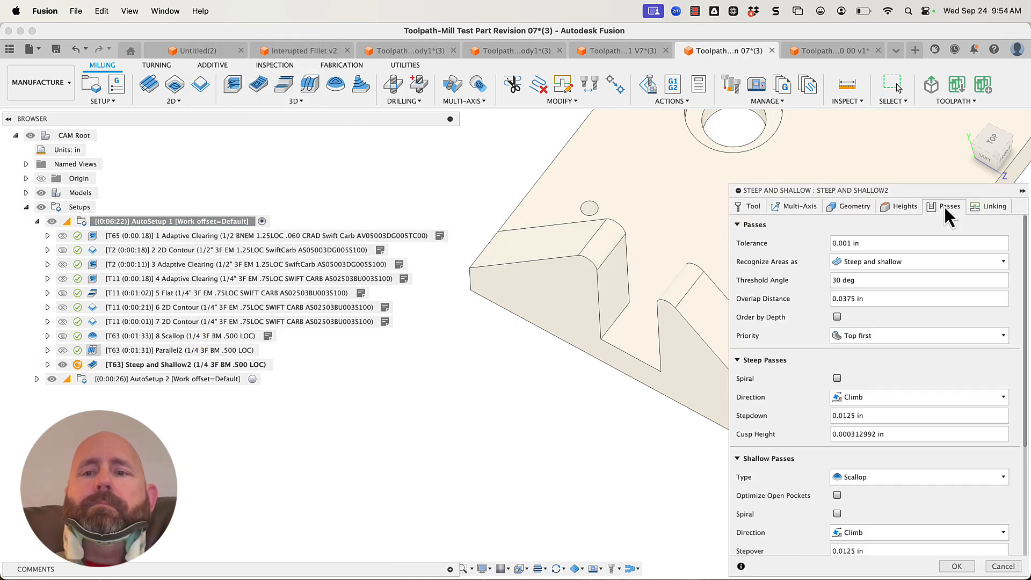
{"action": "left_click", "coordinate": [872, 262]}
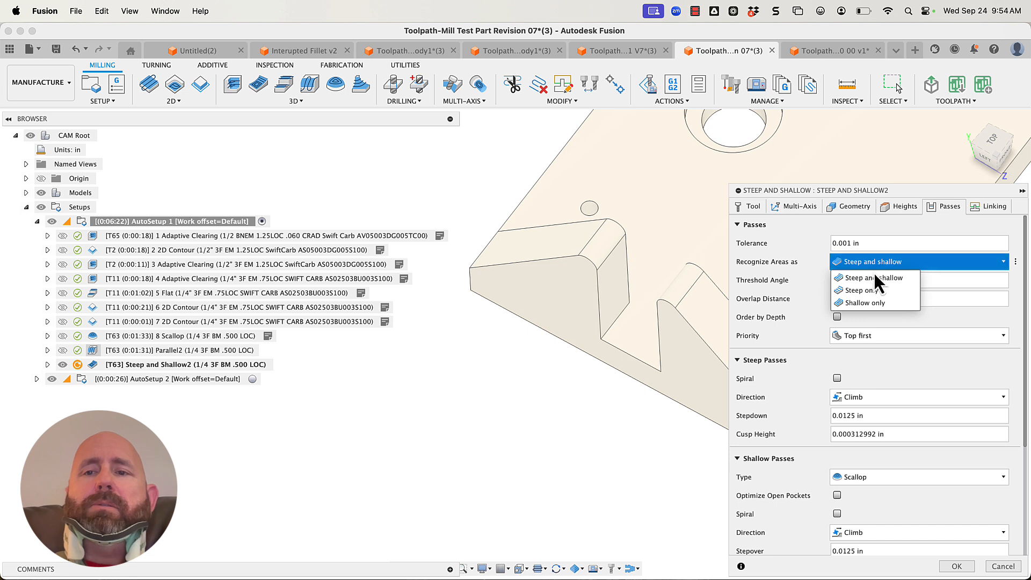
{"action": "left_click", "coordinate": [878, 304]}
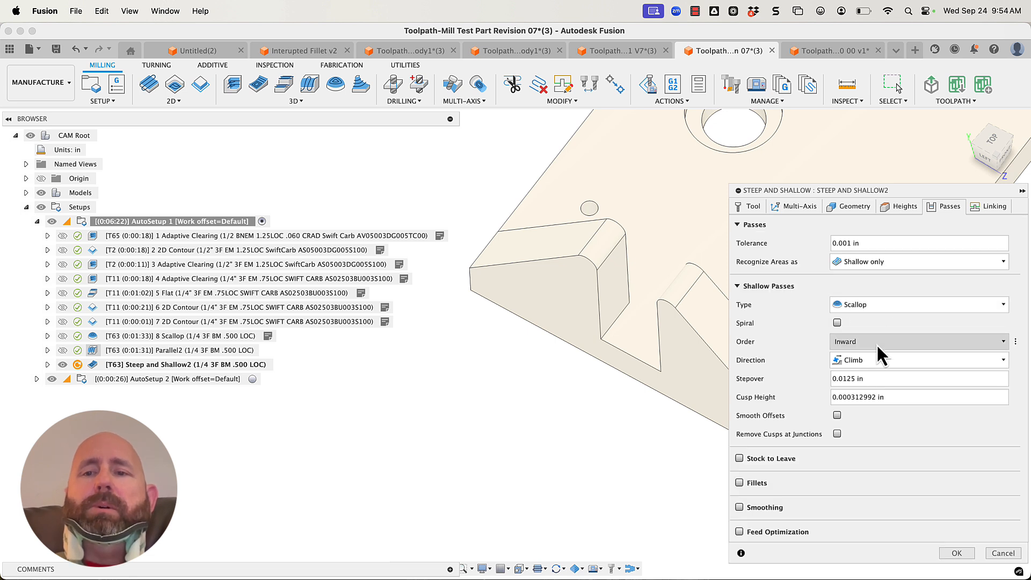
{"action": "left_click", "coordinate": [878, 302]}
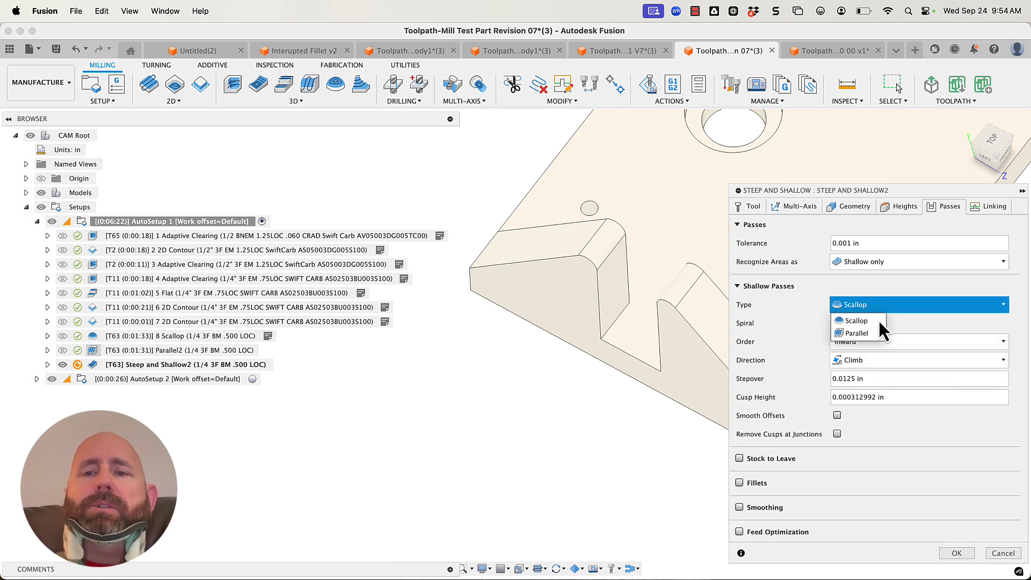
{"action": "left_click", "coordinate": [876, 333]}
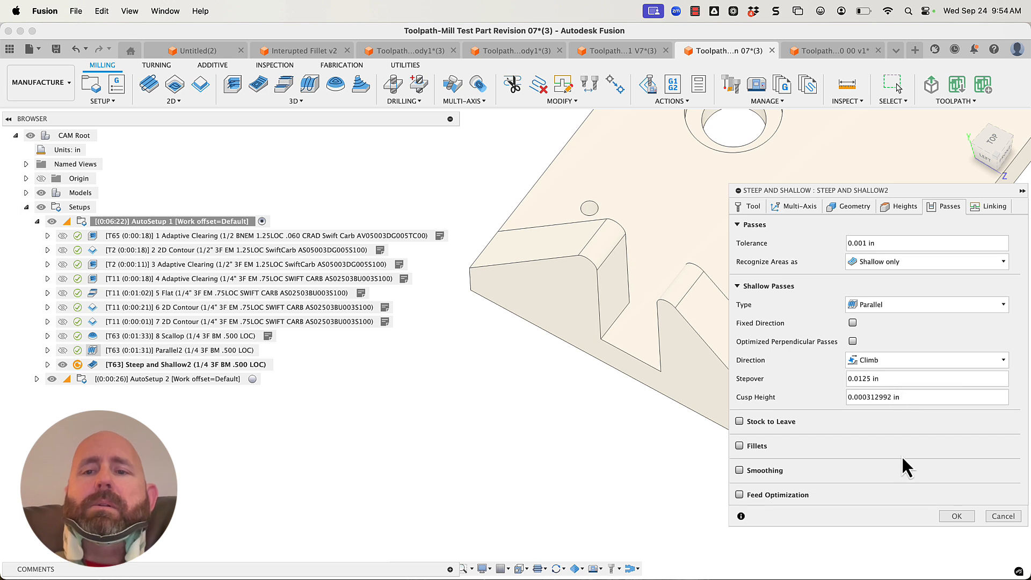
{"action": "left_click", "coordinate": [852, 323]}
{"action": "left_click", "coordinate": [618, 370]}
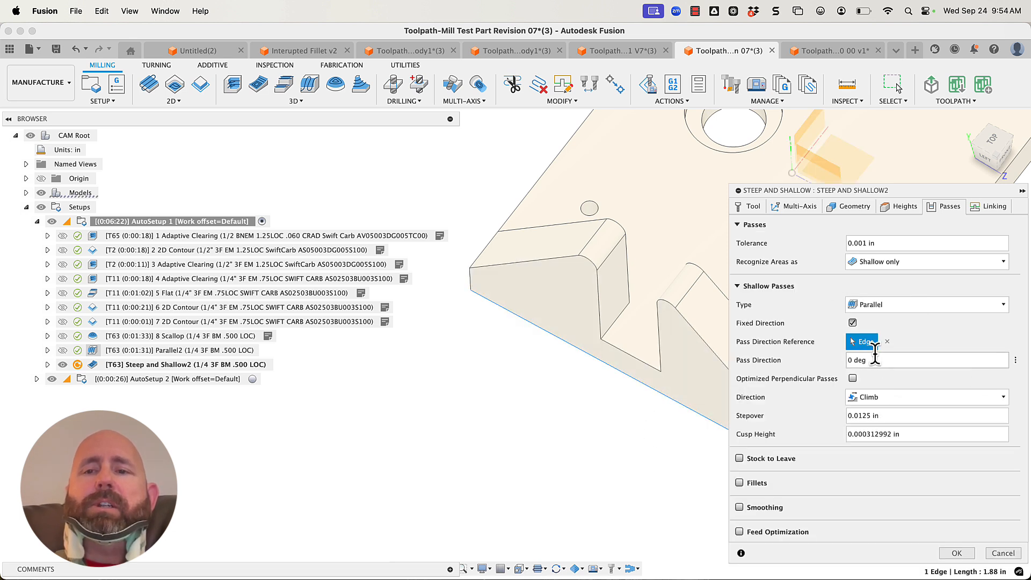
{"action": "left_click", "coordinate": [964, 557]}
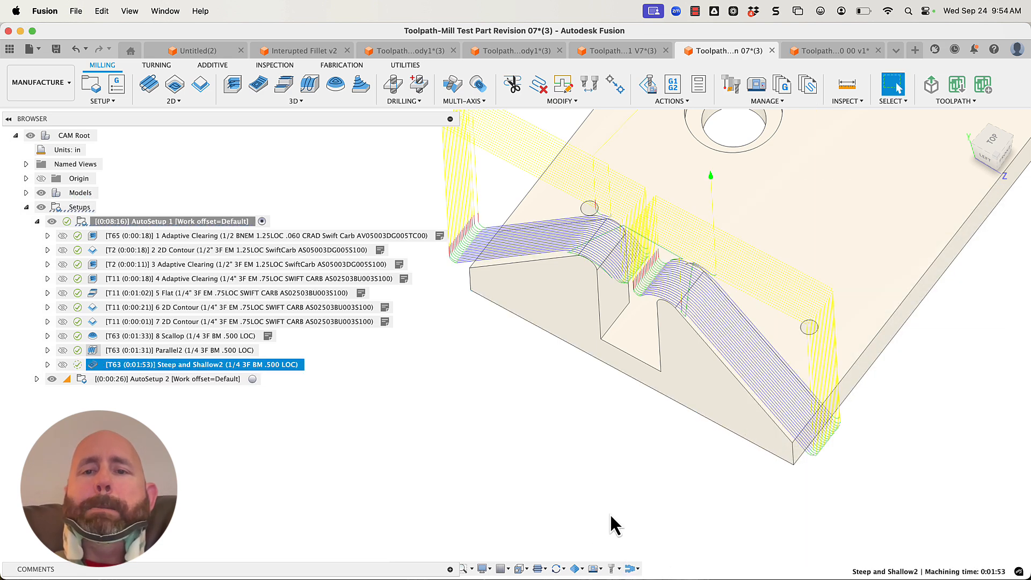
Step: Display the toolpath points and compare the Steep and Shallow passes on the ribs with those of the Parallel operation
{"action": "mouse_move", "coordinate": [661, 508]}
{"action": "middle_mouse_down", "text": "shift"}
{"action": "mouse_move", "coordinate": [654, 497]}
{"action": "mouse_move", "coordinate": [665, 489]}
{"action": "middle_mouse_up", "text": "shift"}
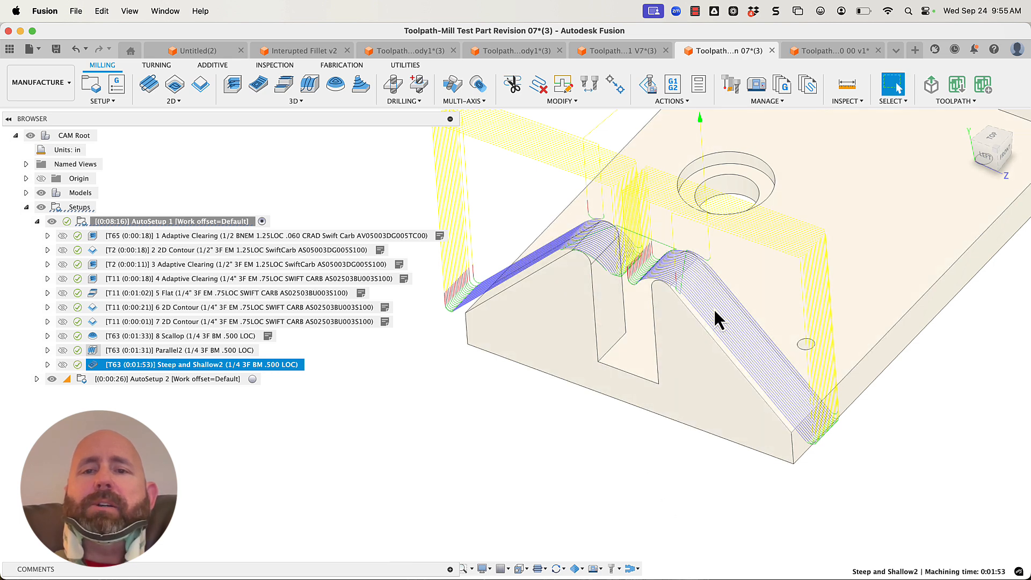
{"action": "left_click", "coordinate": [547, 570]}
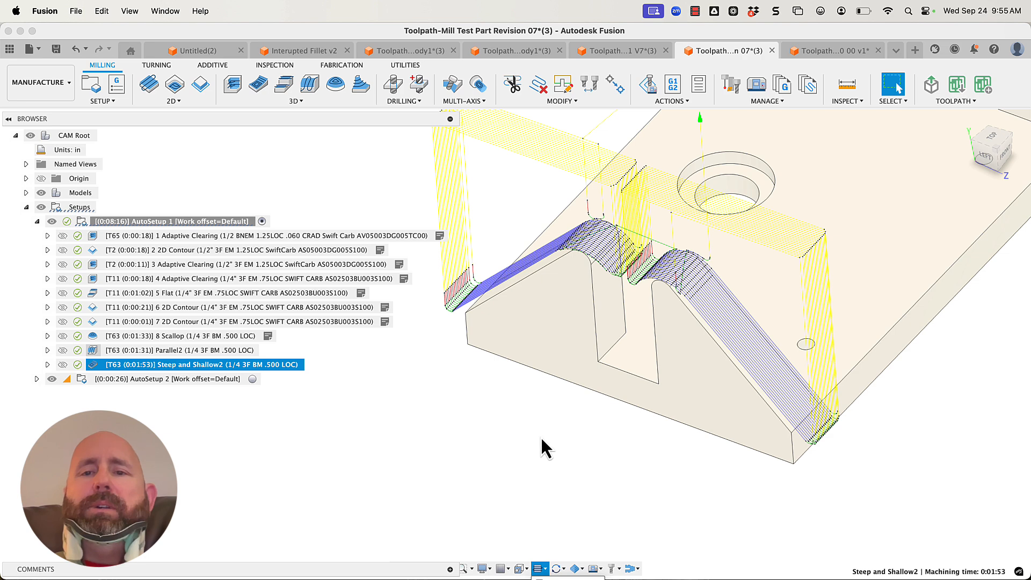
{"action": "scroll", "coordinate": [676, 289], "scroll_direction": "up", "scroll_amount": 5}
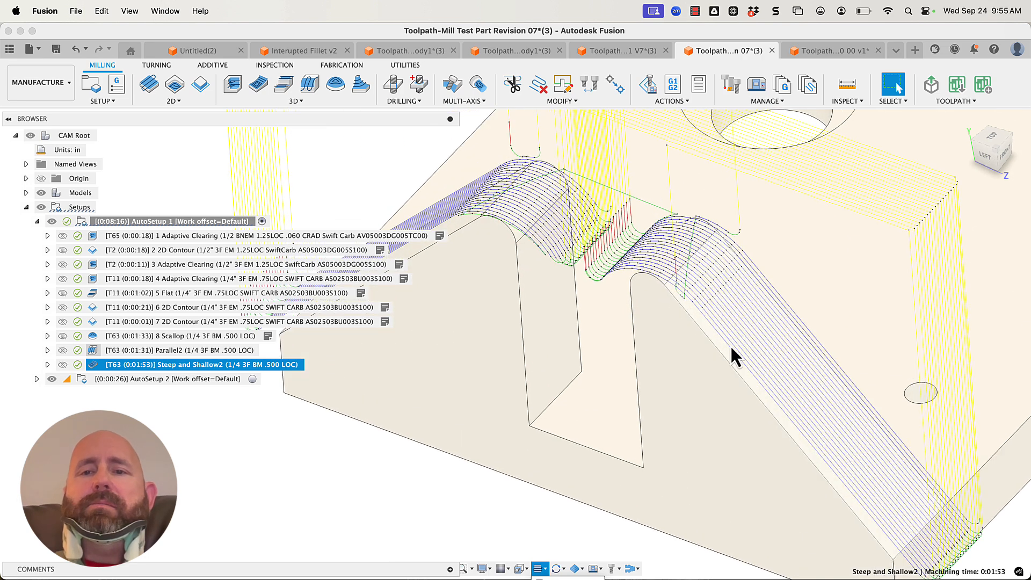
{"action": "left_click", "coordinate": [204, 354]}
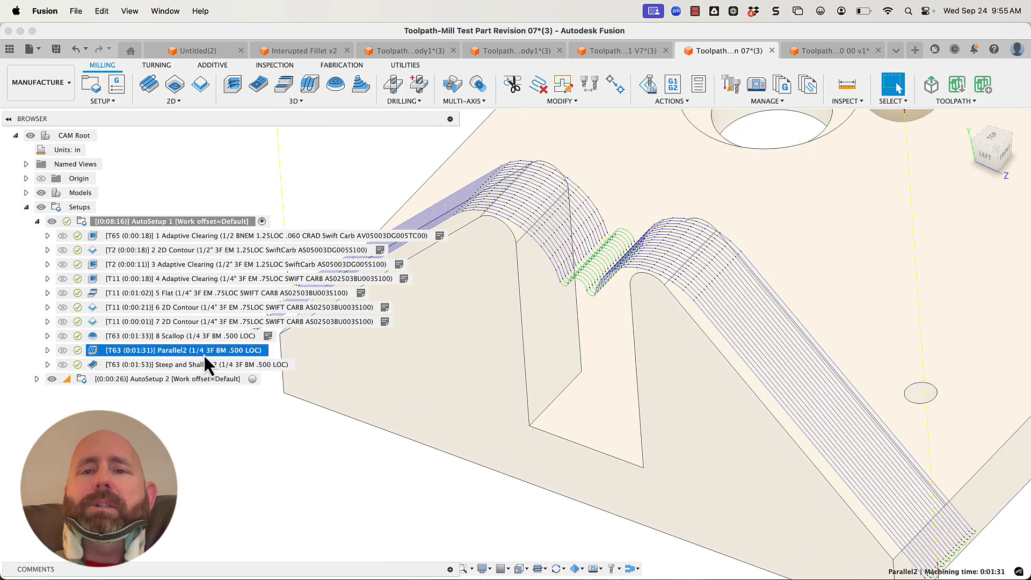
Step: Delete the derived Steep and Shallow operation from AutoSetup 1
{"action": "right_click", "coordinate": [198, 362]}
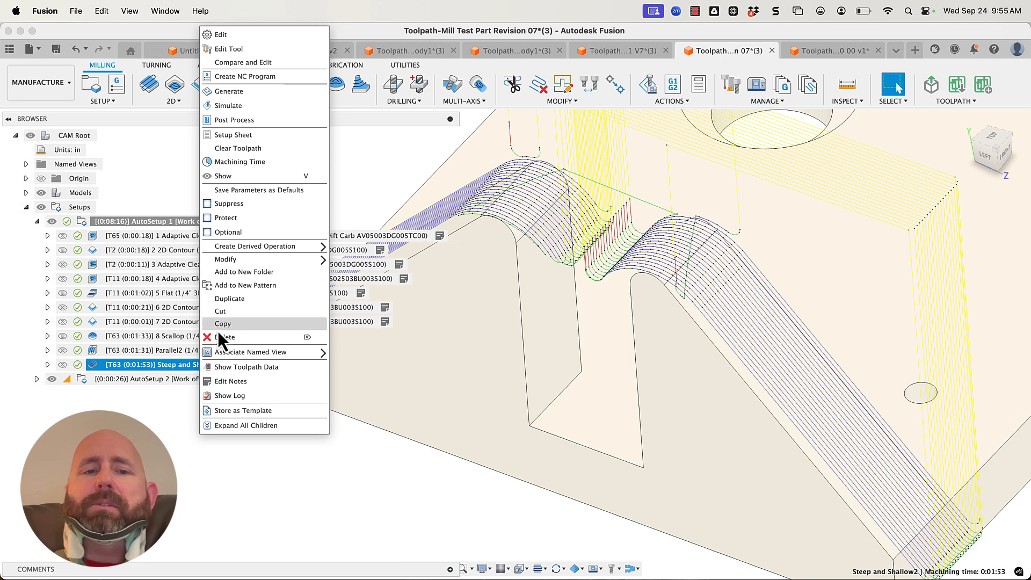
{"action": "left_click", "coordinate": [220, 338]}
Step: Show the 8 Scallop toolpath on the ribs for comparison, and clear the selection to view the whole part
{"action": "left_click", "coordinate": [179, 337]}
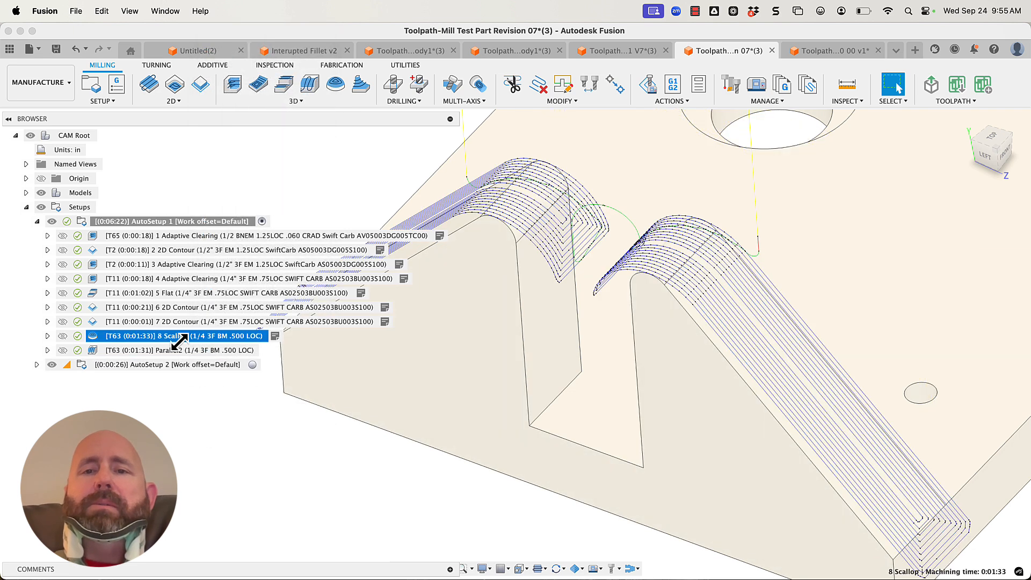
{"action": "scroll", "coordinate": [581, 400], "scroll_direction": "down", "scroll_amount": 5}
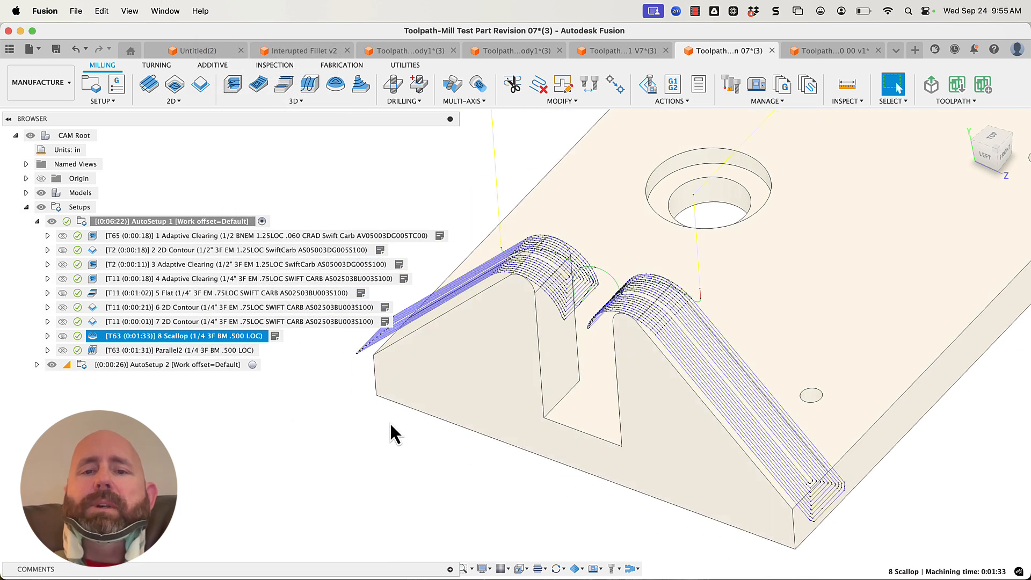
{"action": "left_click", "coordinate": [390, 422]}
{"action": "scroll", "coordinate": [518, 341], "scroll_direction": "down", "scroll_amount": 5}
{"action": "scroll", "coordinate": [611, 469], "scroll_direction": "down", "scroll_amount": 2}
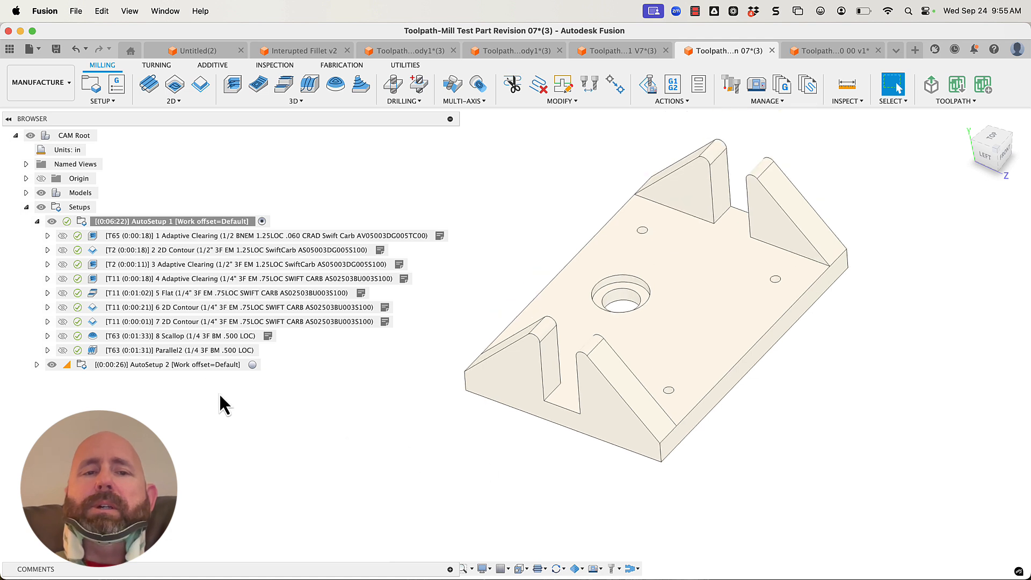
Step: Open the available commands for the 8 Scallop operation
{"action": "right_click", "coordinate": [198, 337]}
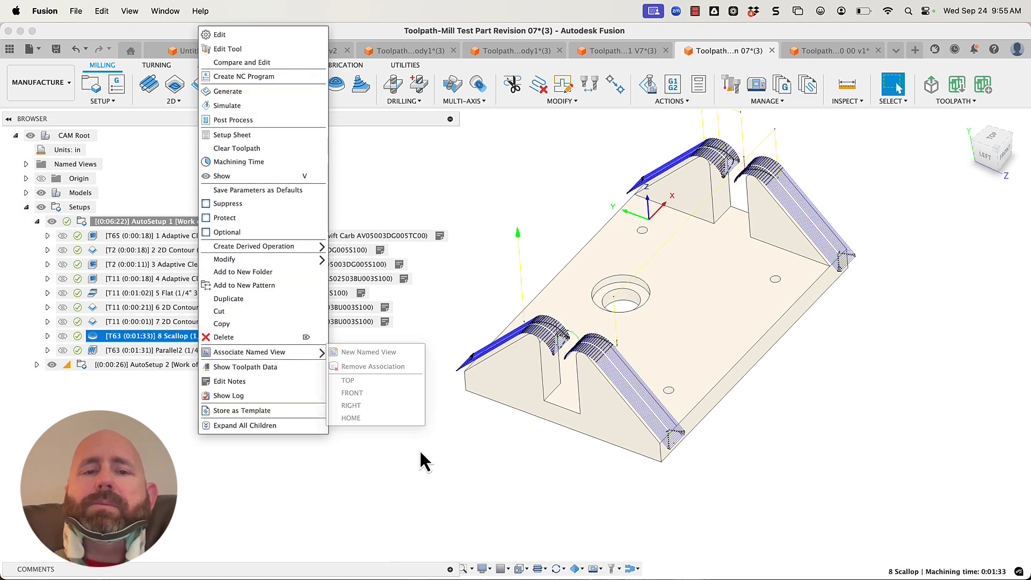